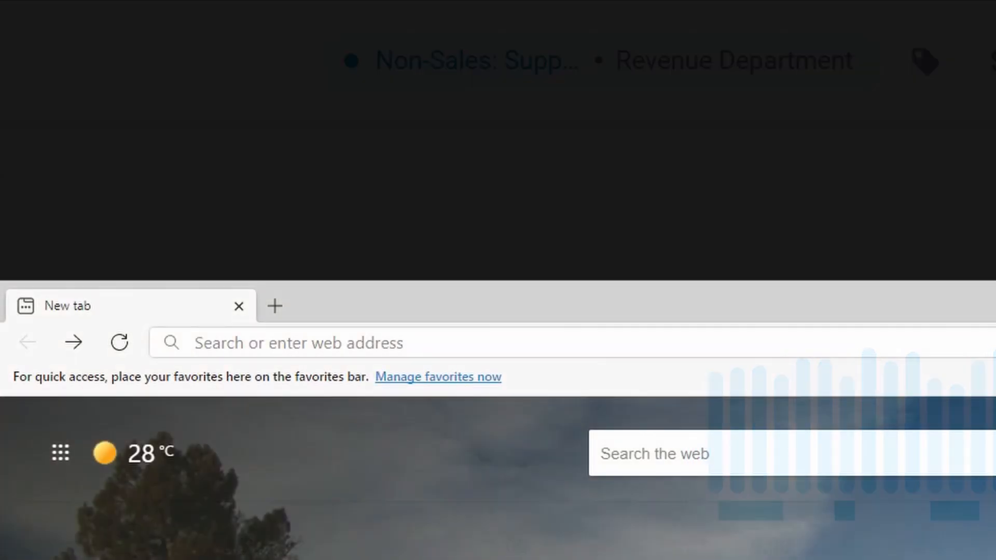
pyautogui.click(195, 340)
pyautogui.write('http')
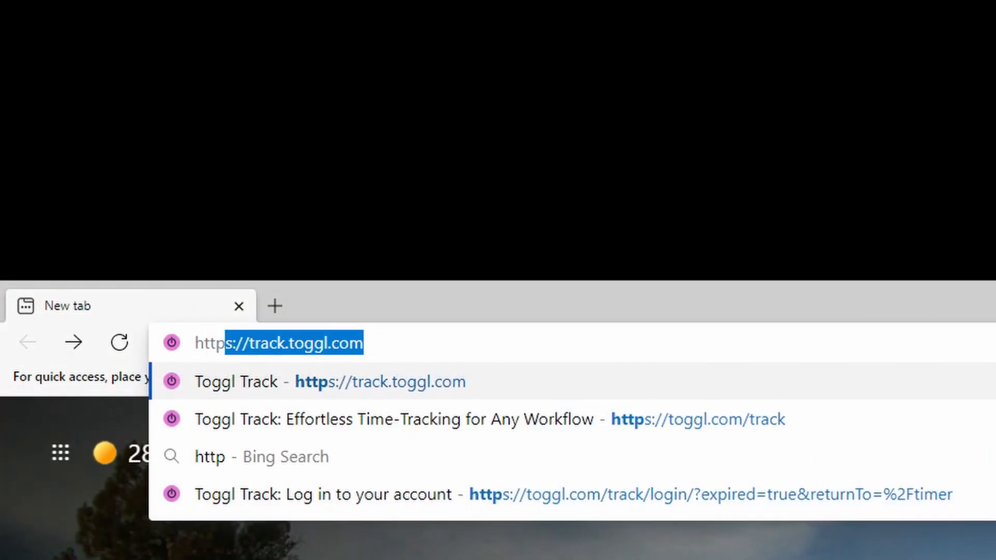
pyautogui.write('s://track.toggl.com/timer')
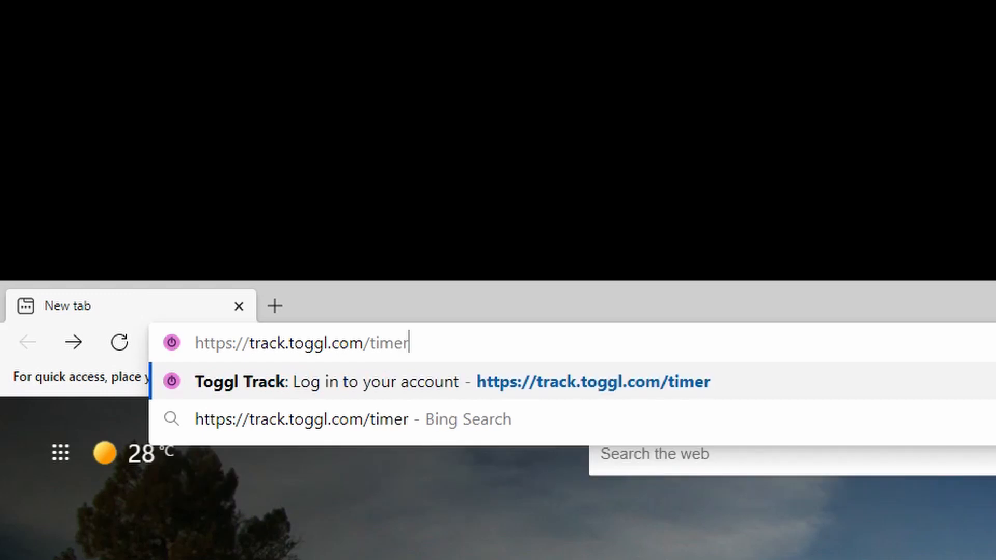
pyautogui.press('Return')
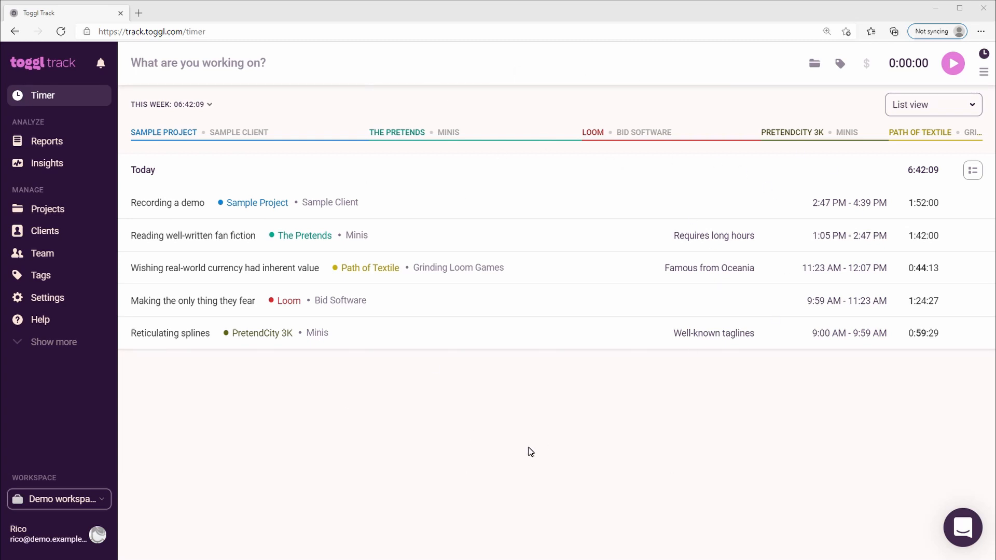
# Enter "Recording a demo, and being more descriptive" as the description of the new time entry.
pyautogui.click(314, 70)
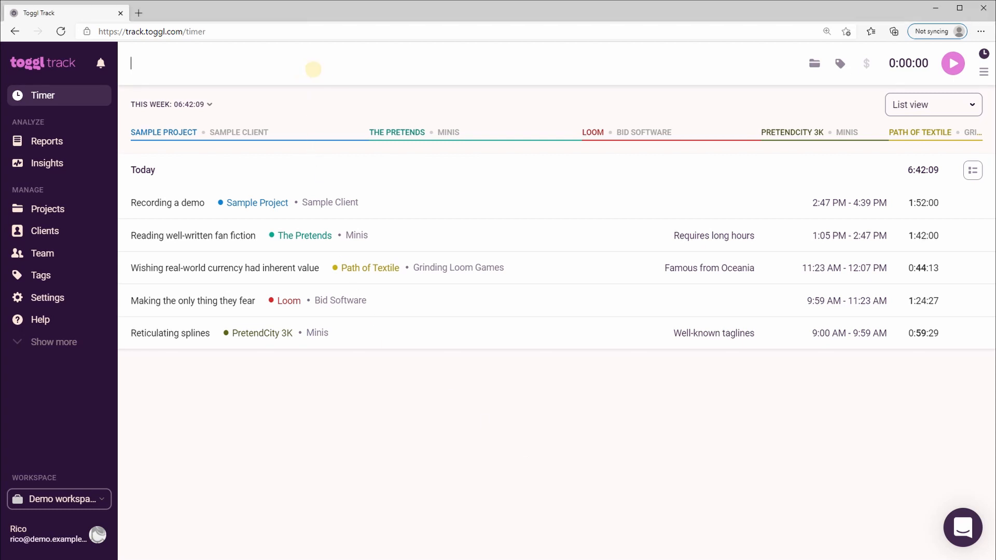
pyautogui.write('Reco')
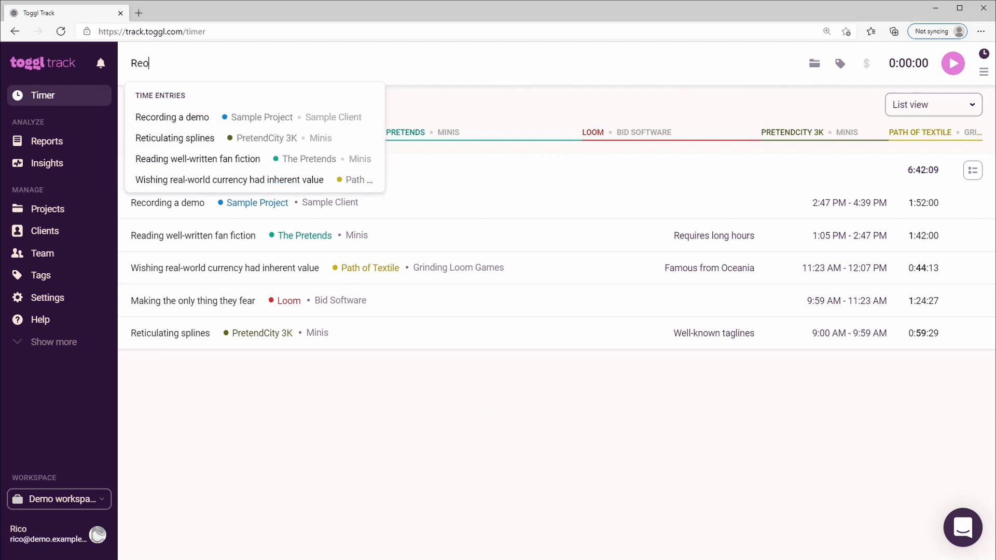
pyautogui.write('rding a demo')
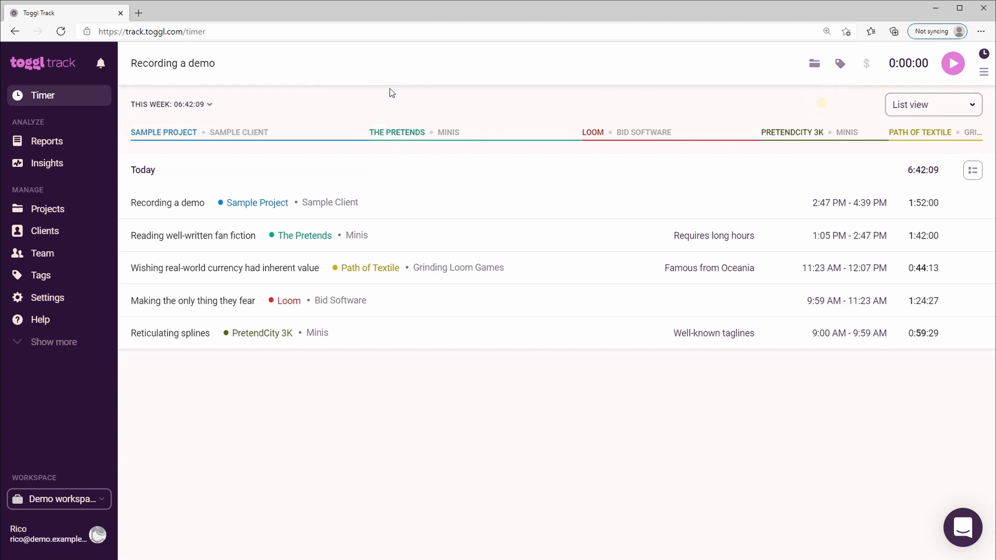
pyautogui.click(257, 62)
pyautogui.write(', and being more descriptive')
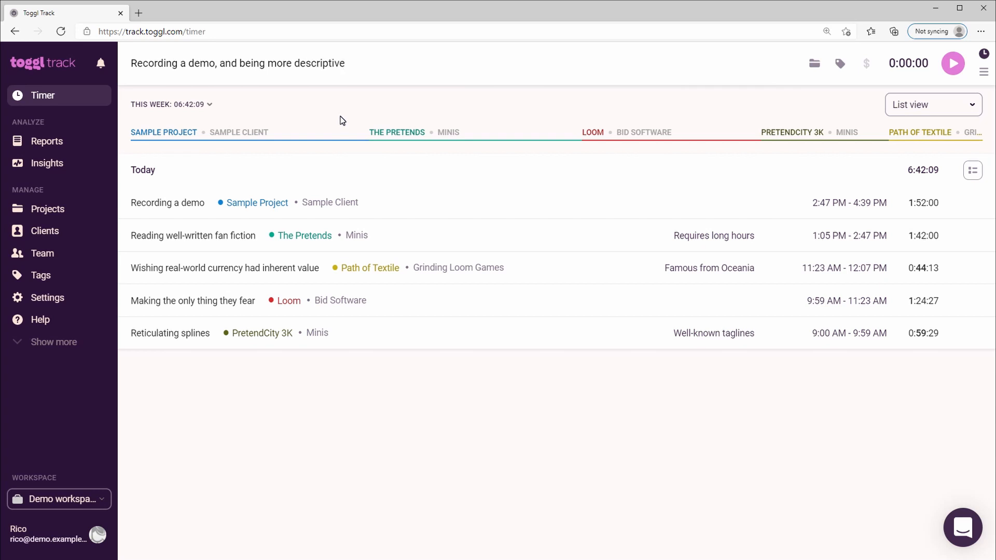
# Assign Sample Project to the time entry and tag it with Requires long hours and Famous from Oceania.
pyautogui.click(814, 63)
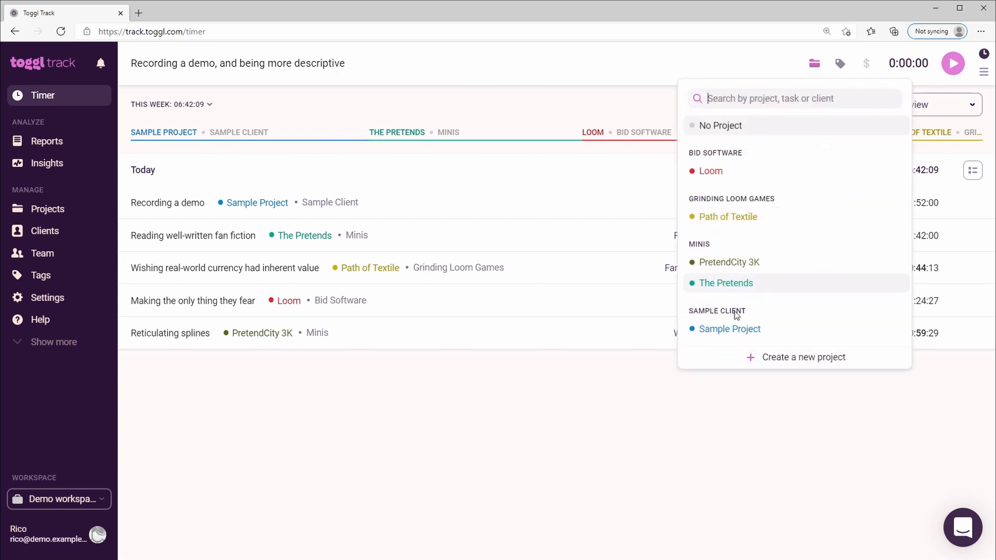
pyautogui.click(734, 332)
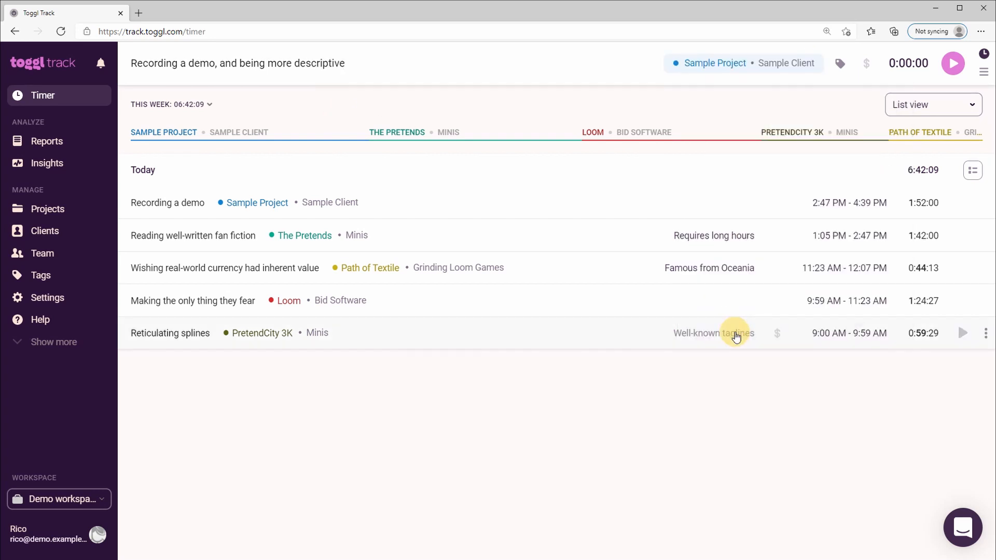
pyautogui.click(836, 64)
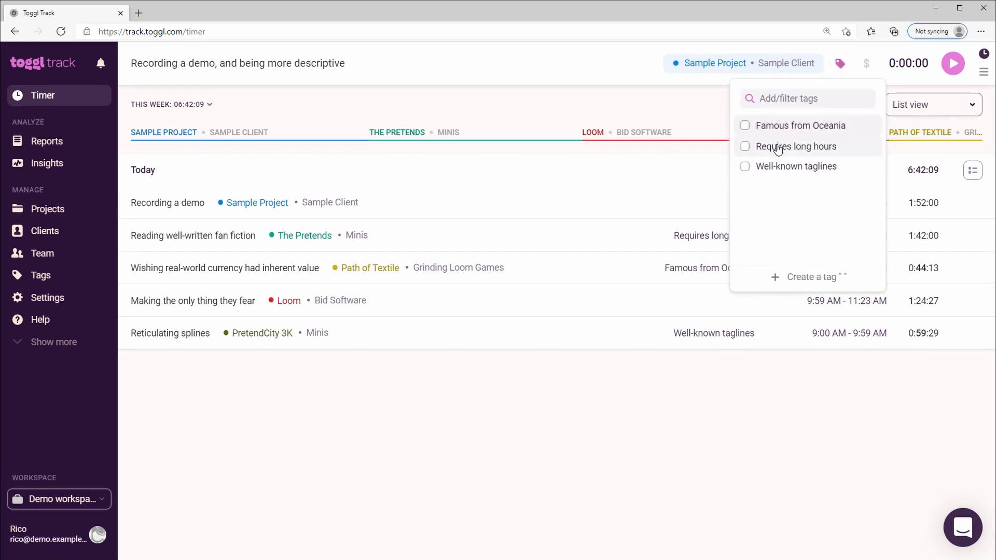
pyautogui.click(751, 149)
pyautogui.click(747, 127)
pyautogui.click(686, 110)
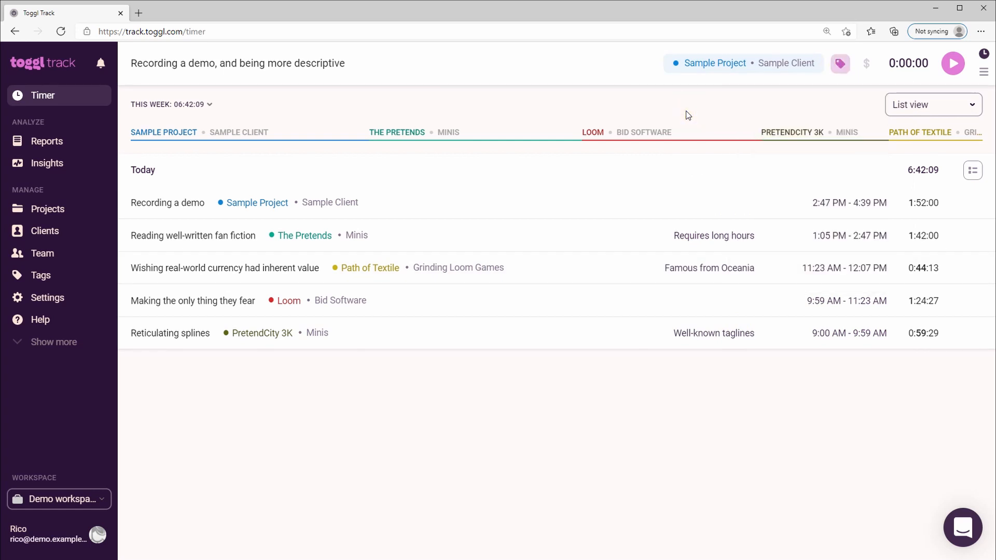
# Remove the Famous from Oceania tag from the time entry and start the timer.
pyautogui.click(840, 65)
pyautogui.click(749, 127)
pyautogui.click(680, 110)
pyautogui.click(953, 62)
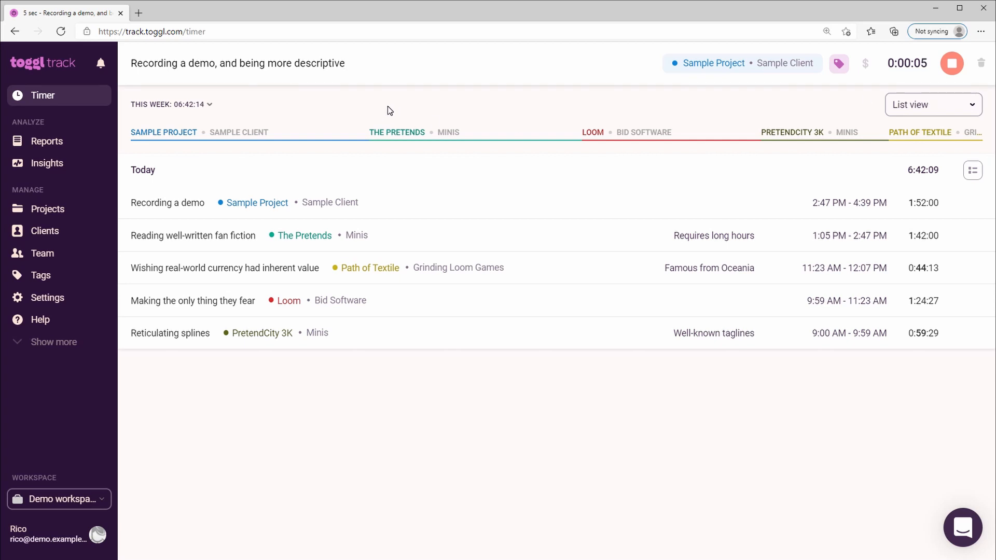
# Shorten the running entry's description to "Recording a demo" and stop the timer.
pyautogui.hotkey('ctrl', 'shift', 'Left')
pyautogui.hotkey('ctrl', 'shift', 'Left')
pyautogui.hotkey('ctrl', 'shift', 'Left')
pyautogui.hotkey('ctrl', 'shift', 'Left')
pyautogui.hotkey('ctrl', 'shift', 'Left')
pyautogui.press('BackSpace')
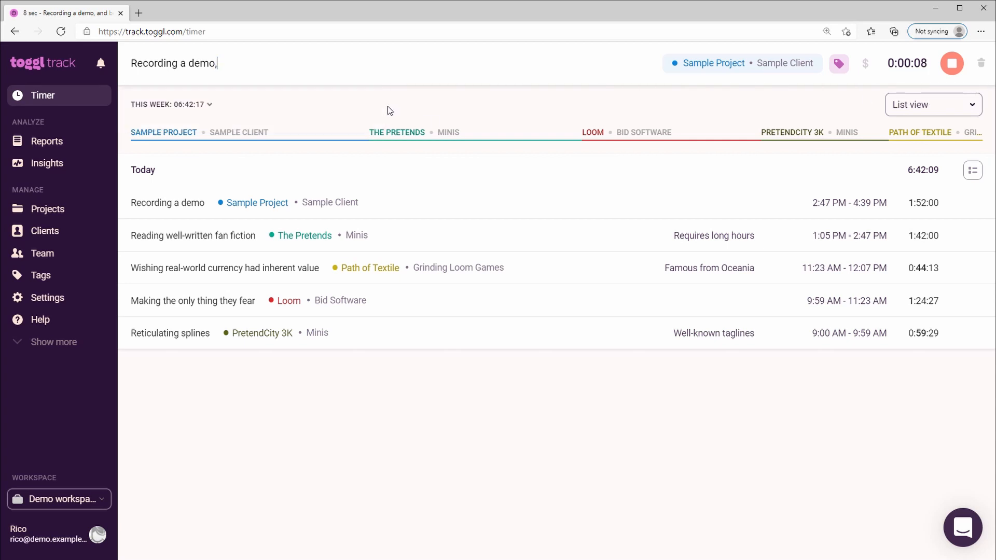
pyautogui.click(388, 107)
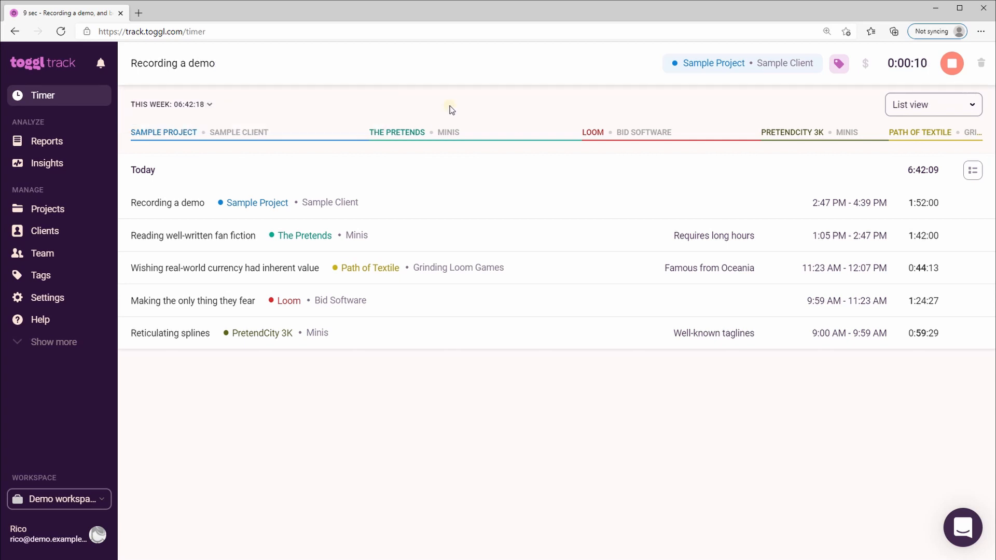
pyautogui.click(962, 74)
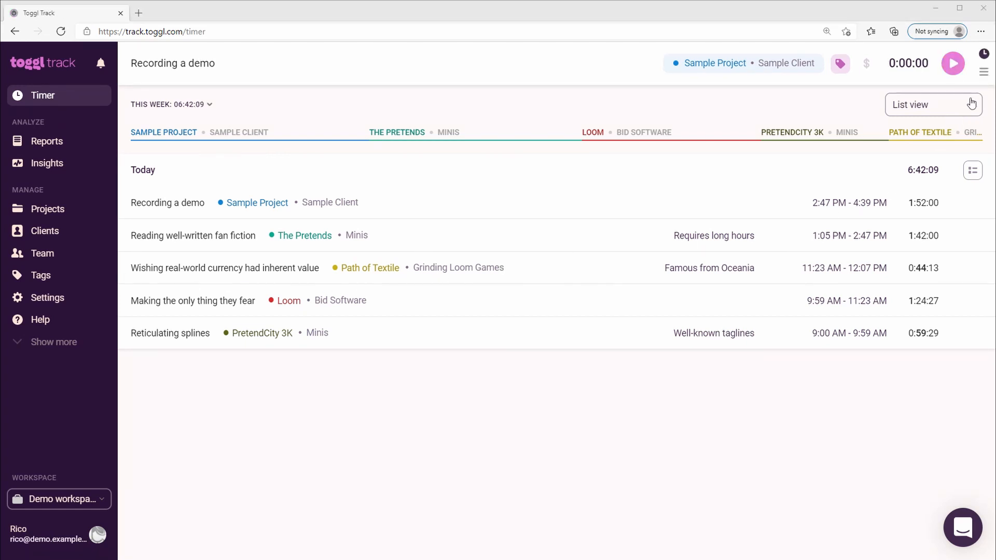
# Switch to manual time entry mode and set the entry's start date to February 3, 2021.
pyautogui.click(984, 73)
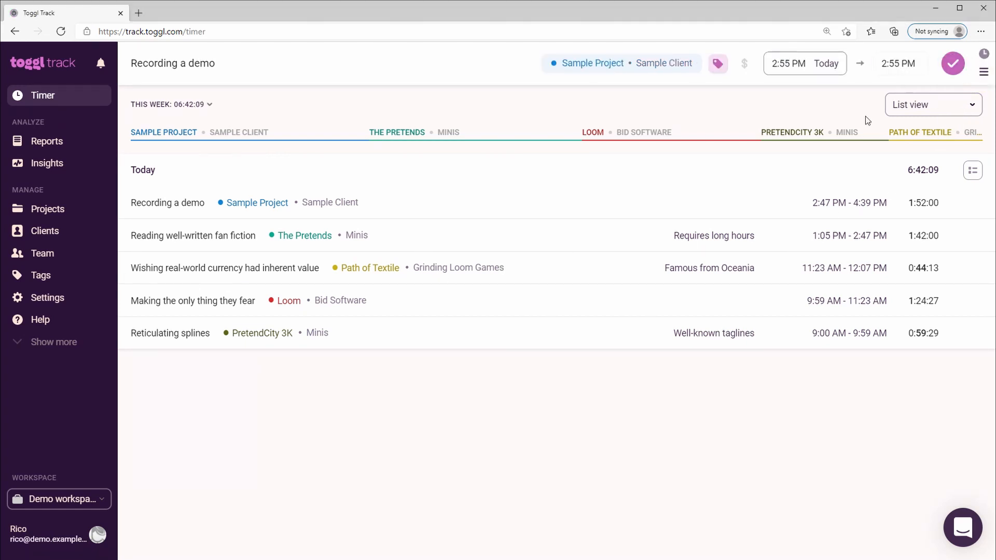
pyautogui.click(811, 111)
pyautogui.click(788, 64)
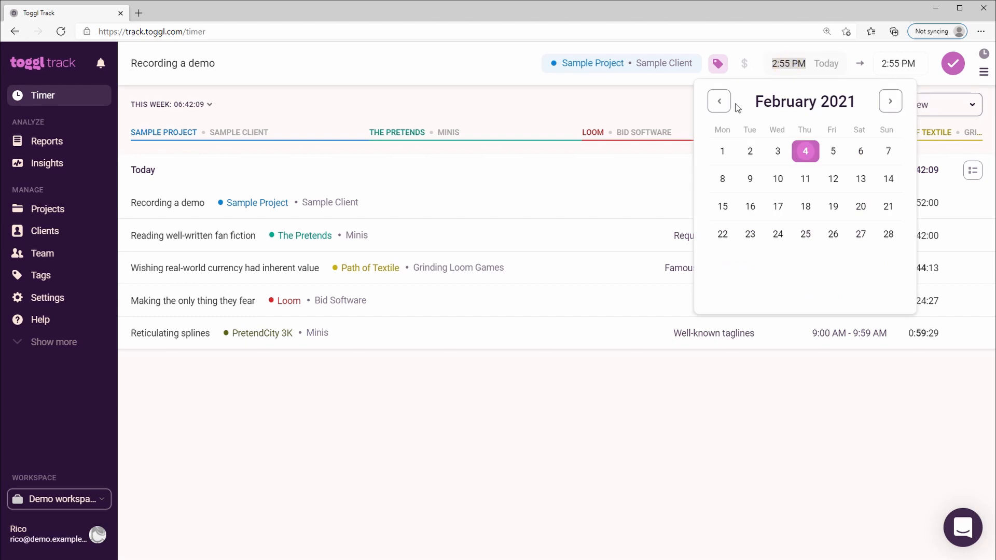
pyautogui.click(776, 153)
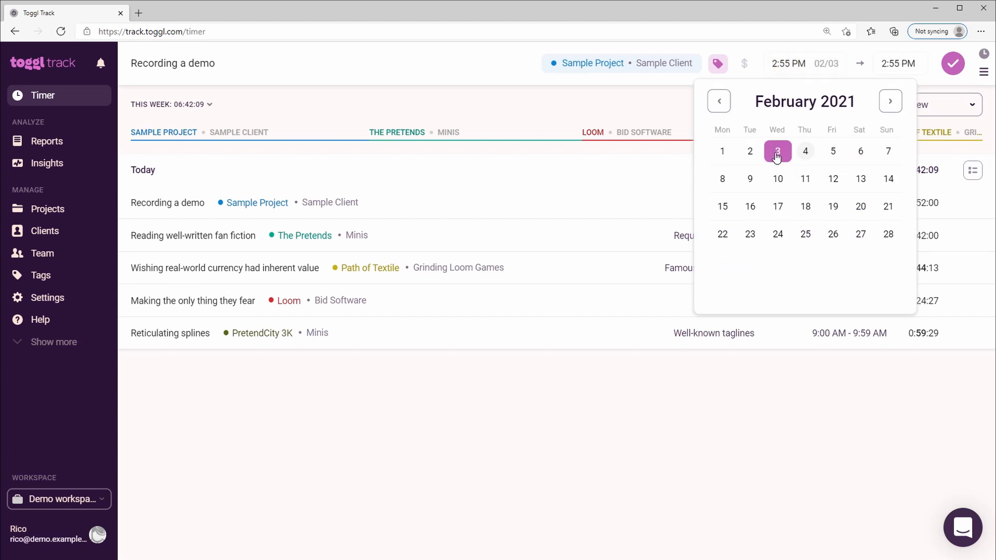
# Set the manual entry's end time to 3:55 PM and add the entry.
pyautogui.click(790, 63)
pyautogui.click(887, 62)
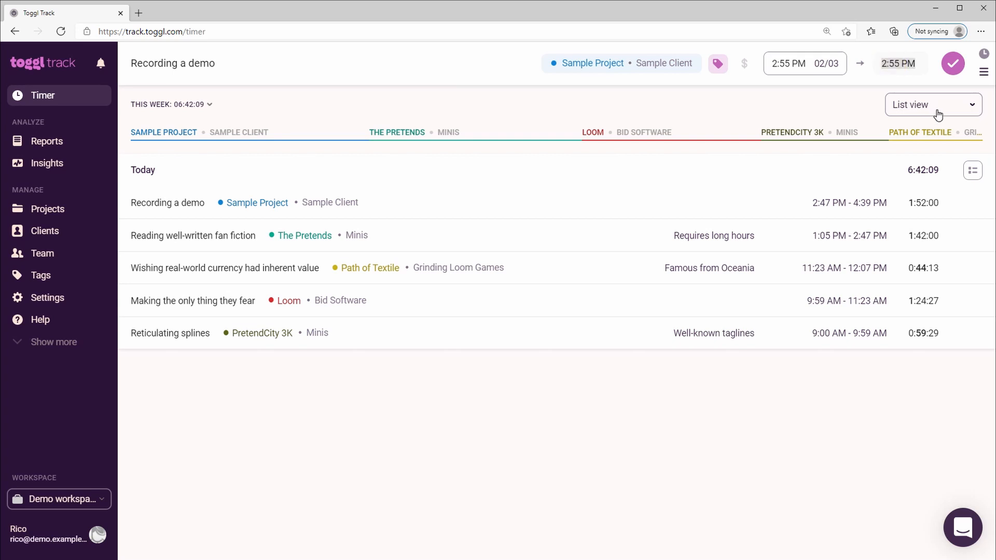
pyautogui.press('Left')
pyautogui.press('Delete')
pyautogui.click(947, 69)
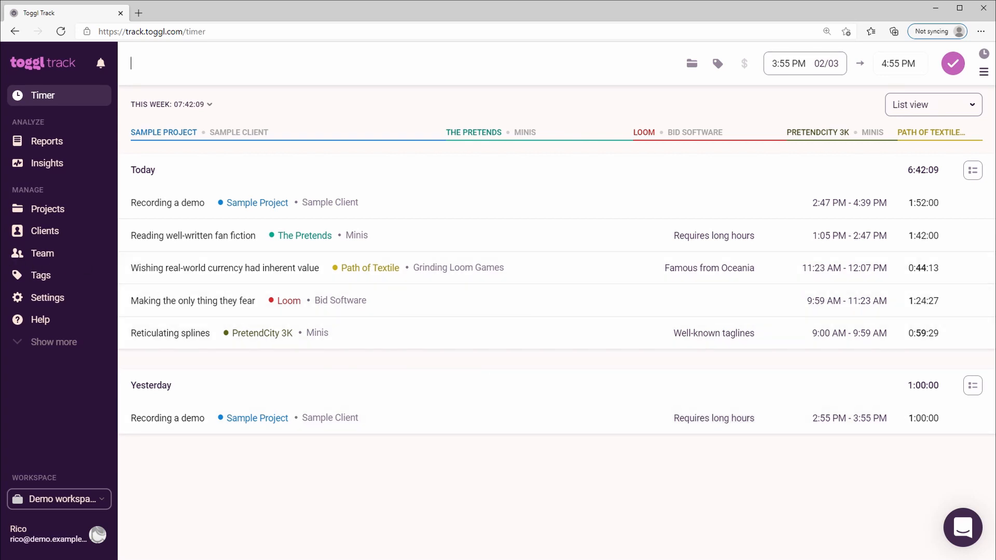
# Display this week's time entries in the weekly calendar, including the morning hours.
pyautogui.click(947, 104)
pyautogui.click(917, 150)
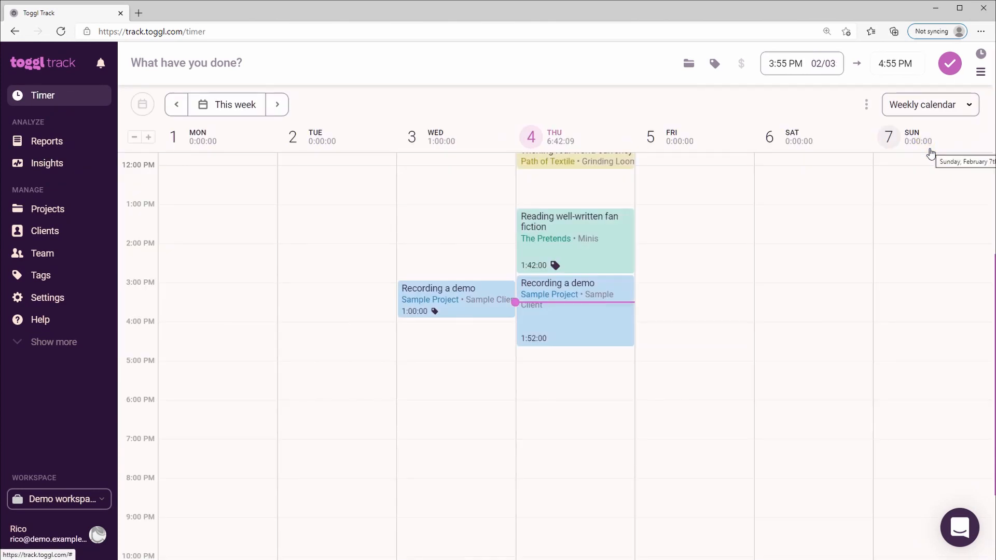
pyautogui.scroll(4, 636, 292)
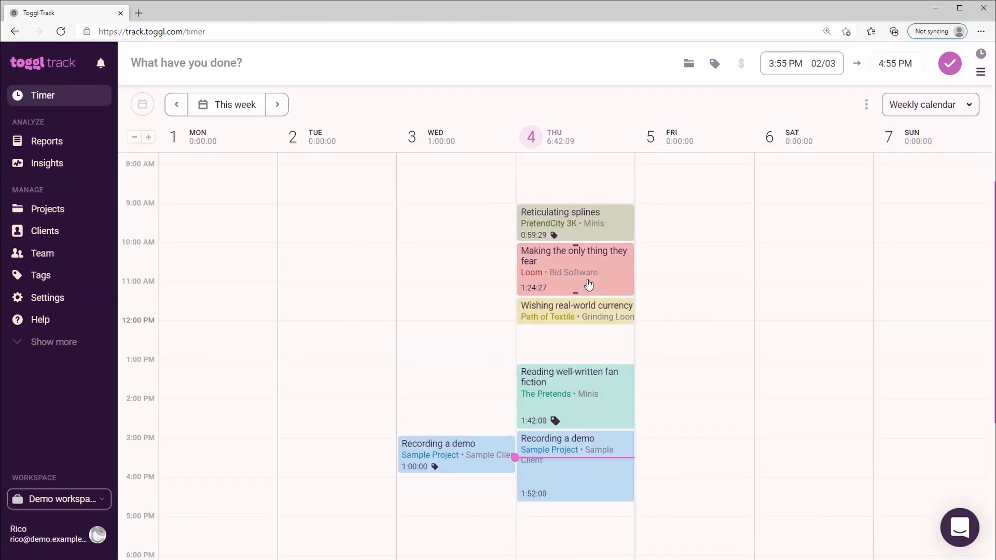
pyautogui.click(632, 286)
pyautogui.click(644, 290)
pyautogui.moveTo(628, 293); pyautogui.dragTo(702, 265)
pyautogui.click(703, 264)
pyautogui.click(794, 271)
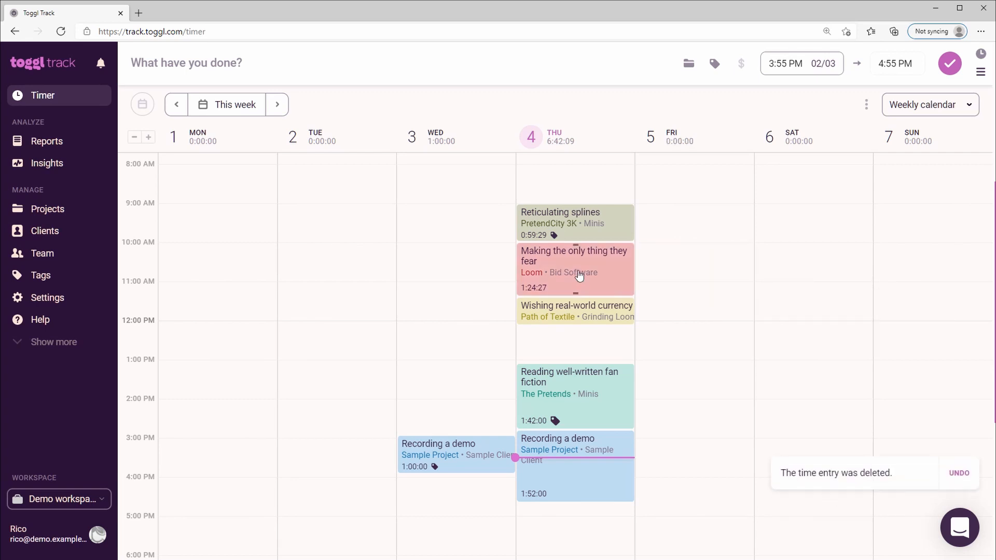
# Review the details of Thursday's Reticulating splines time entry and leave it without editing.
pyautogui.click(599, 257)
pyautogui.click(571, 223)
pyautogui.click(694, 232)
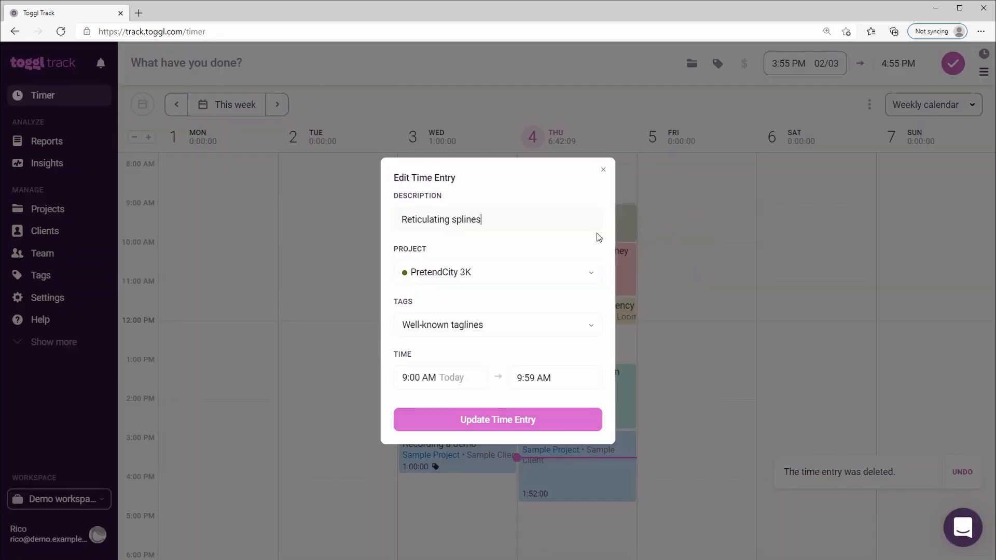
pyautogui.click(602, 169)
# Add a time entry described as "Lunch" from 12:15 PM to 1:00 PM on Thursday in the calendar.
pyautogui.moveTo(546, 326); pyautogui.dragTo(544, 358)
pyautogui.click(440, 236)
pyautogui.write('Lunch')
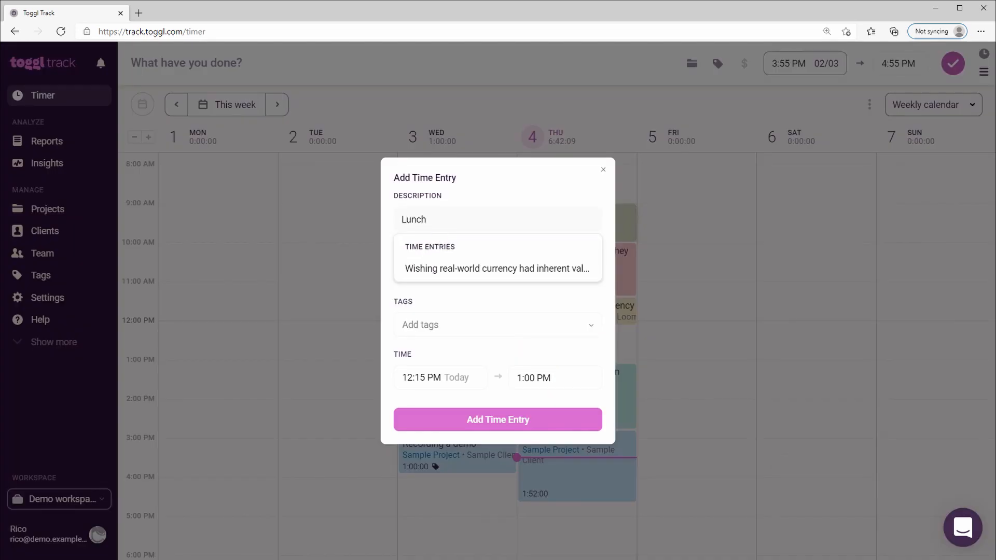
pyautogui.click(501, 206)
pyautogui.click(495, 420)
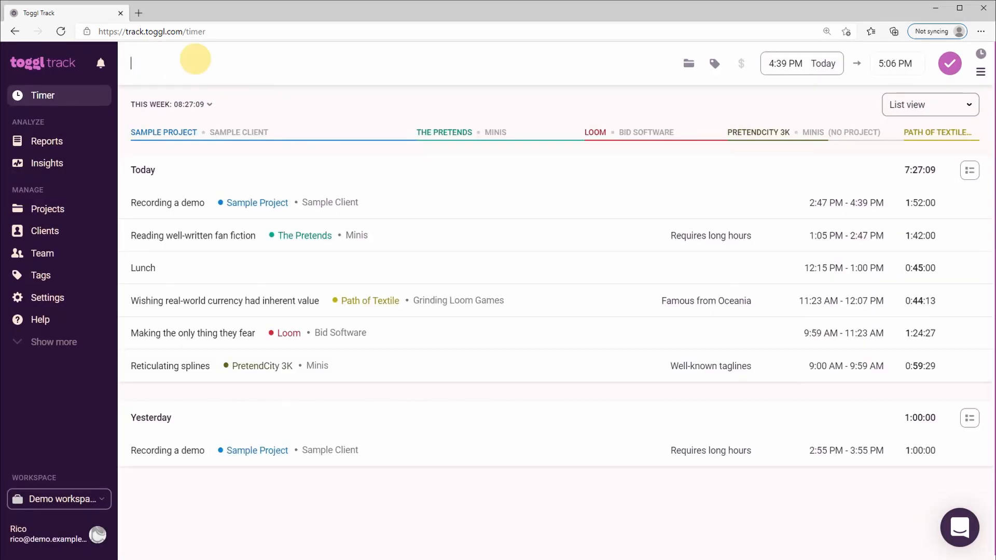
# Describe a new manual time entry as "Example description" and assign it to Sample Project.
pyautogui.write('Example description')
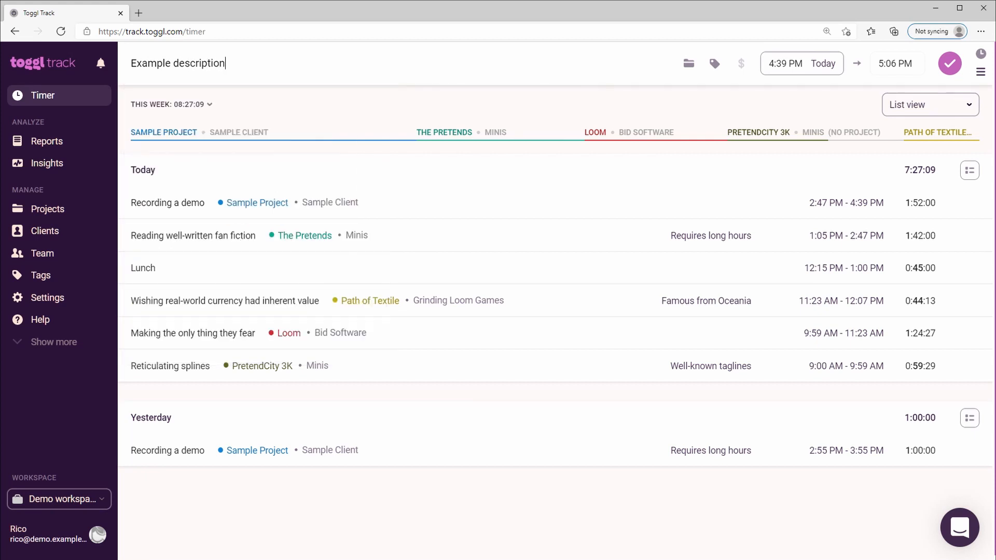
pyautogui.click(688, 64)
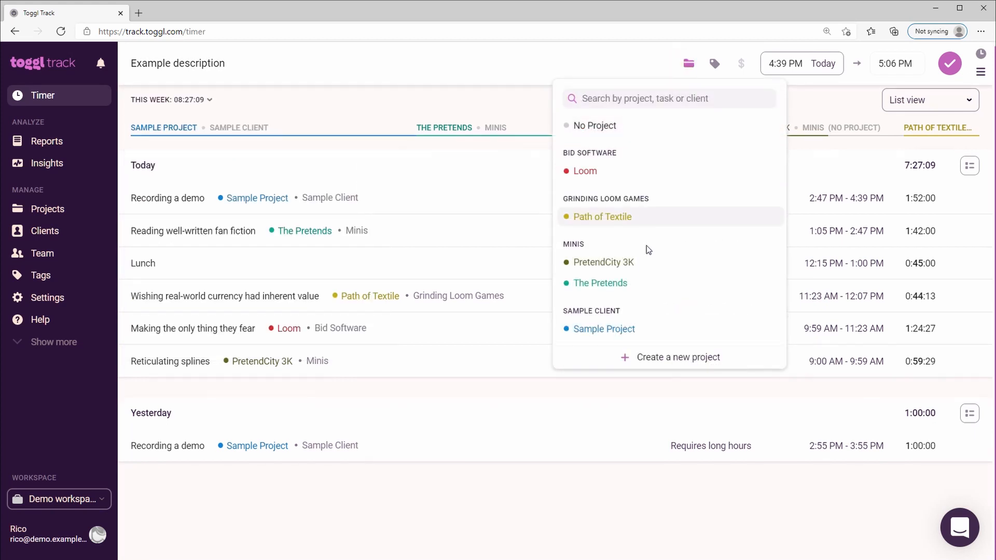
pyautogui.click(633, 326)
# Start creating a new project for the time entry and name it "Example Project".
pyautogui.click(617, 63)
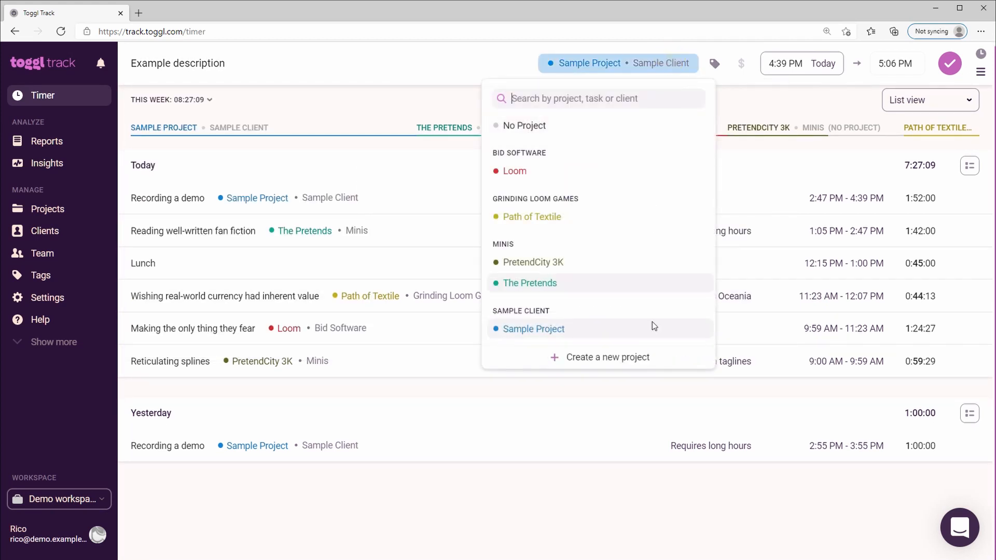
pyautogui.click(621, 358)
pyautogui.write('Example project')
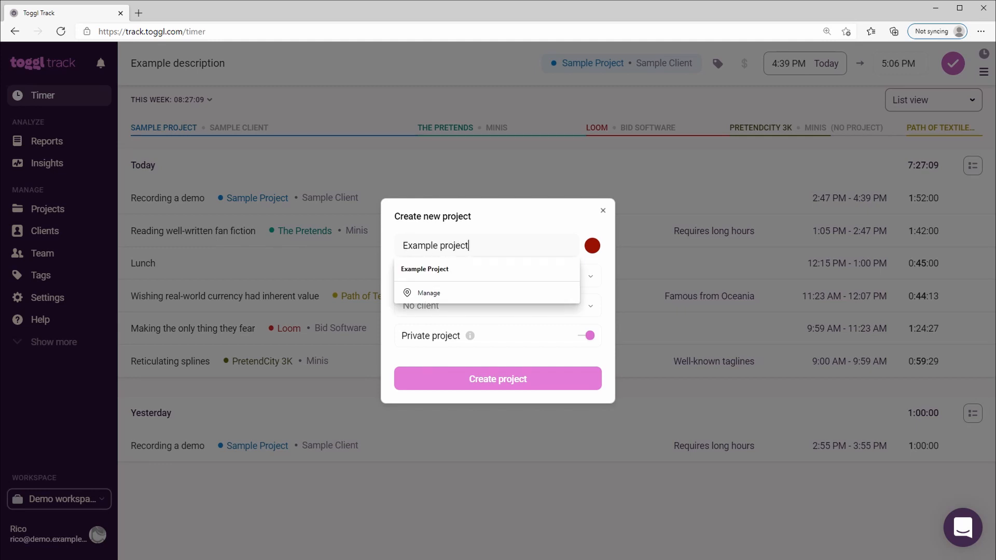
pyautogui.write('P')
pyautogui.press('BackSpace')
pyautogui.hotkey('ctrl', 'Left')
pyautogui.press('Delete')
pyautogui.write('P')
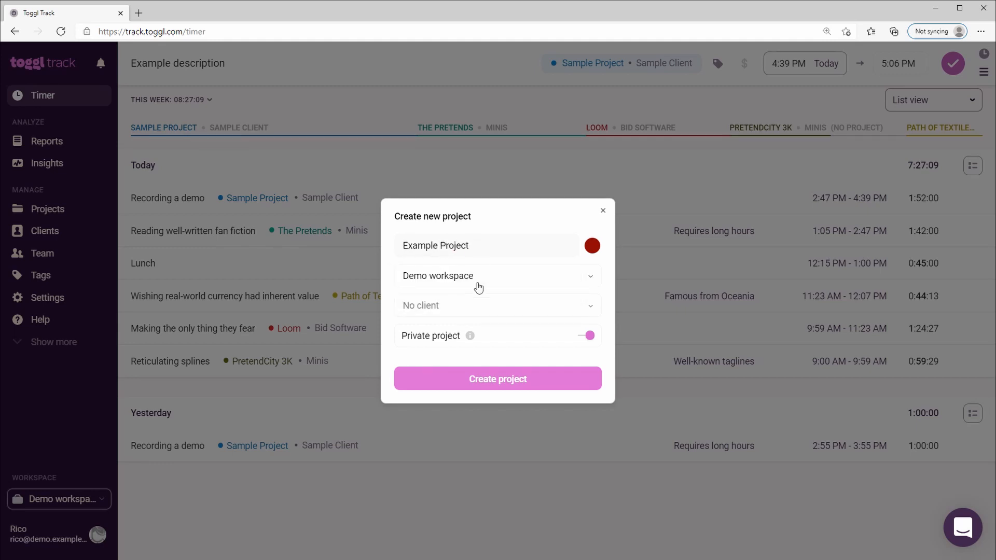
# Create the project with a new client named "Example Client" and add the 4:39 PM to 5:06 PM time entry.
pyautogui.click(458, 307)
pyautogui.click(466, 506)
pyautogui.write('Example Cli')
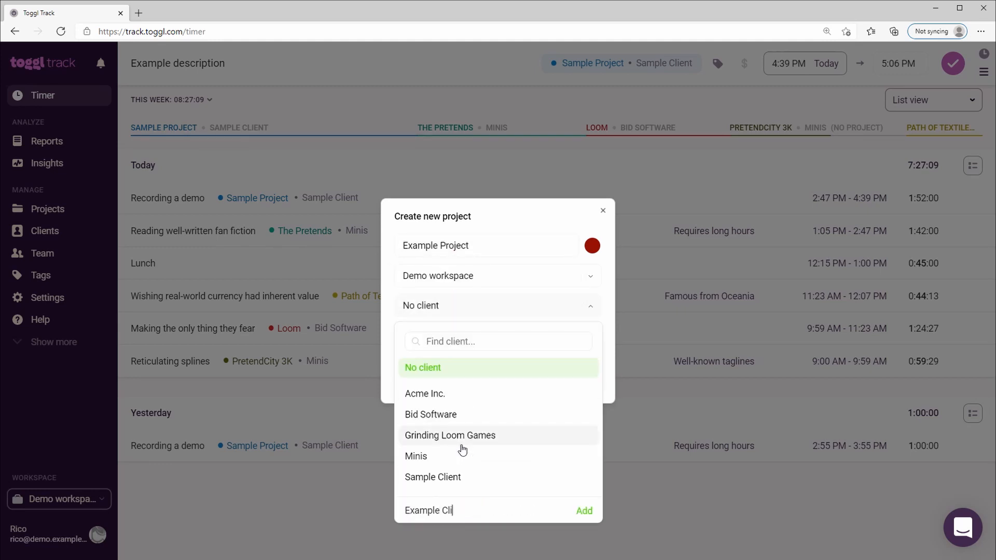
pyautogui.write('ent')
pyautogui.click(583, 509)
pyautogui.click(457, 381)
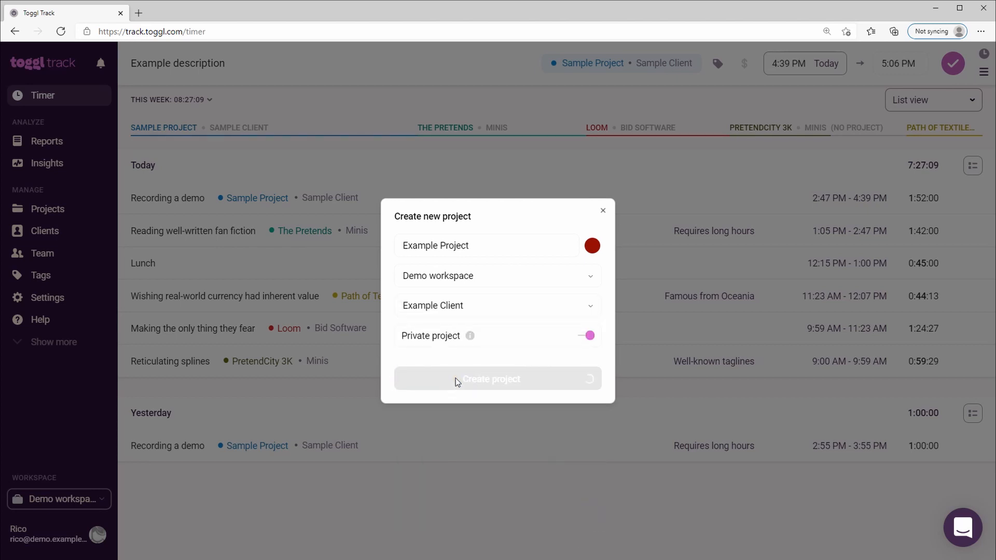
pyautogui.click(950, 71)
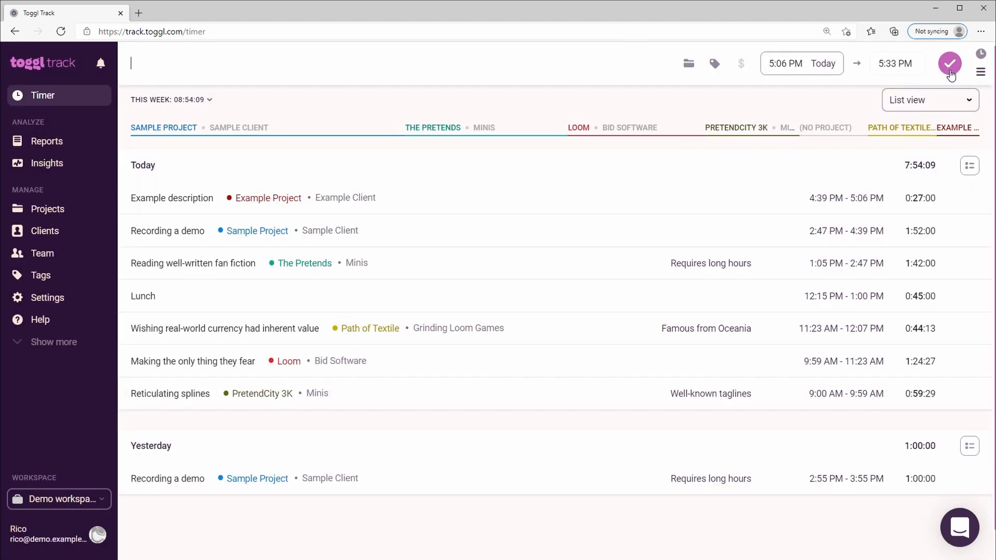
# Search the project choices for a new time entry for "exampl" and leave the entry without a project.
pyautogui.click(688, 63)
pyautogui.write('exampl')
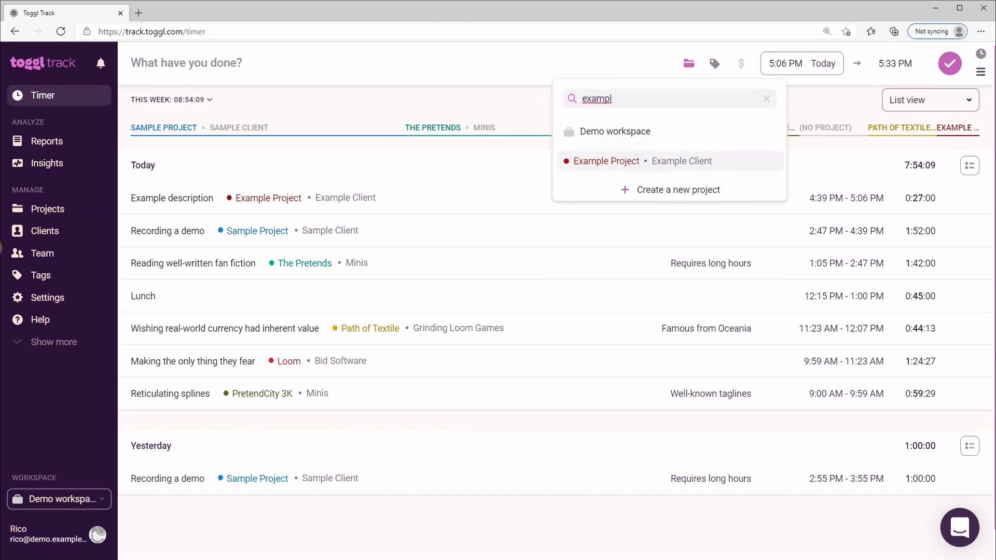
pyautogui.click(534, 107)
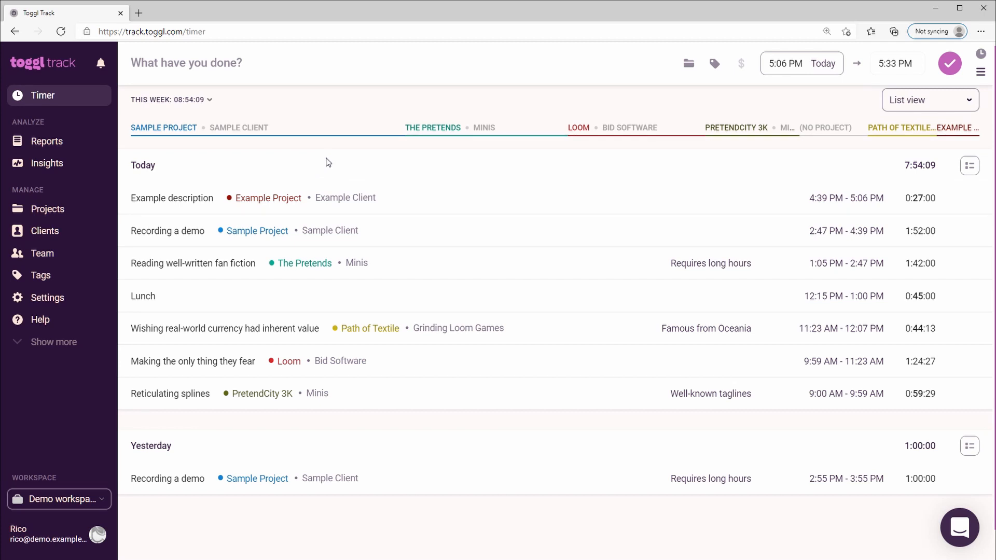
# Assign today's "Recording a demo" time entry to "A Sample Task" under Sample Project.
pyautogui.click(238, 238)
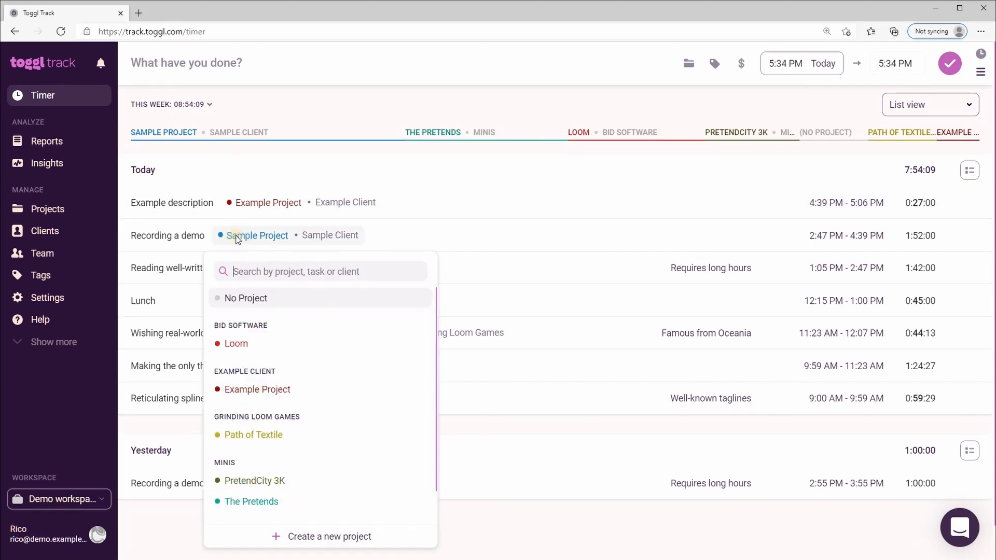
pyautogui.scroll(-3, 276, 392)
pyautogui.click(395, 511)
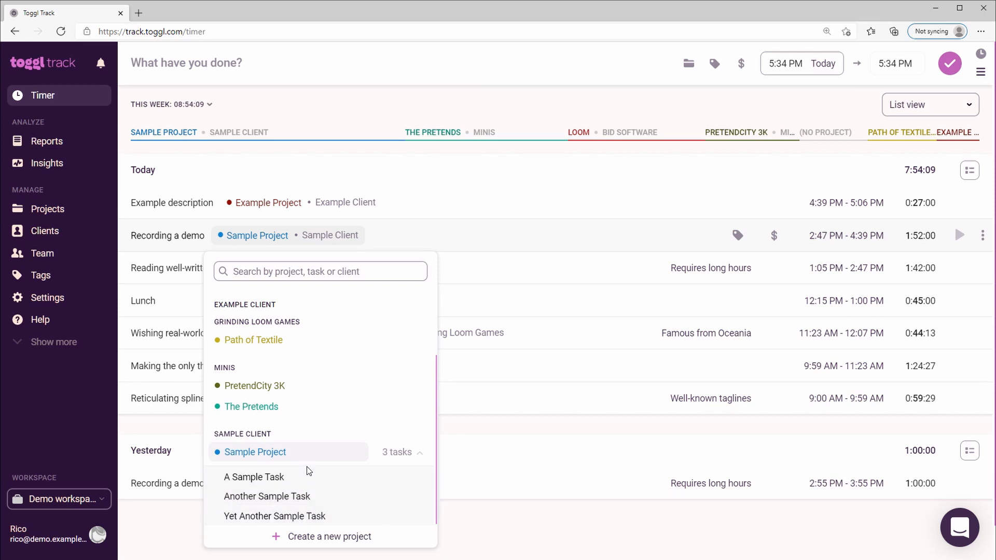
pyautogui.click(301, 479)
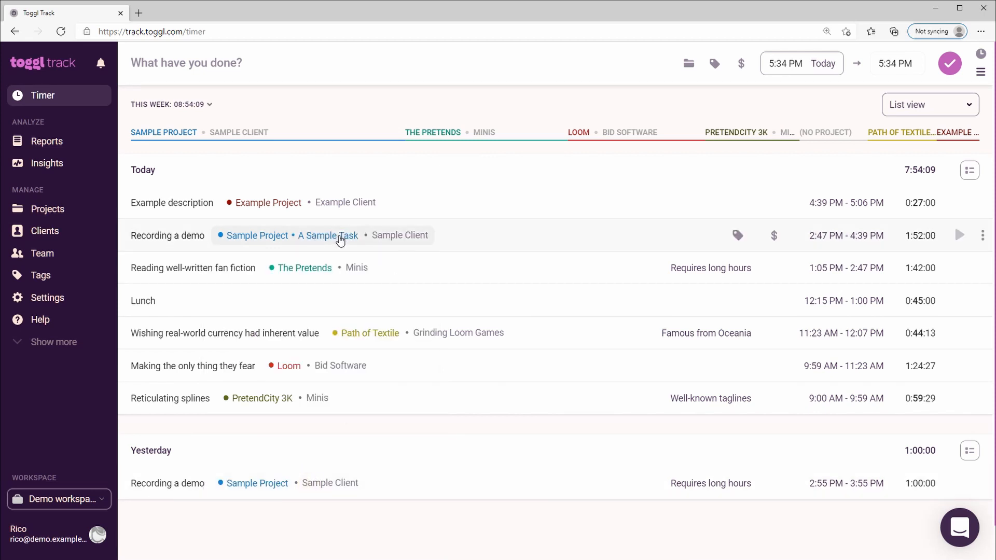
# Change the task of today's "Recording a demo" time entry to "Another Sample Task".
pyautogui.click(318, 235)
pyautogui.scroll(-2, 373, 492)
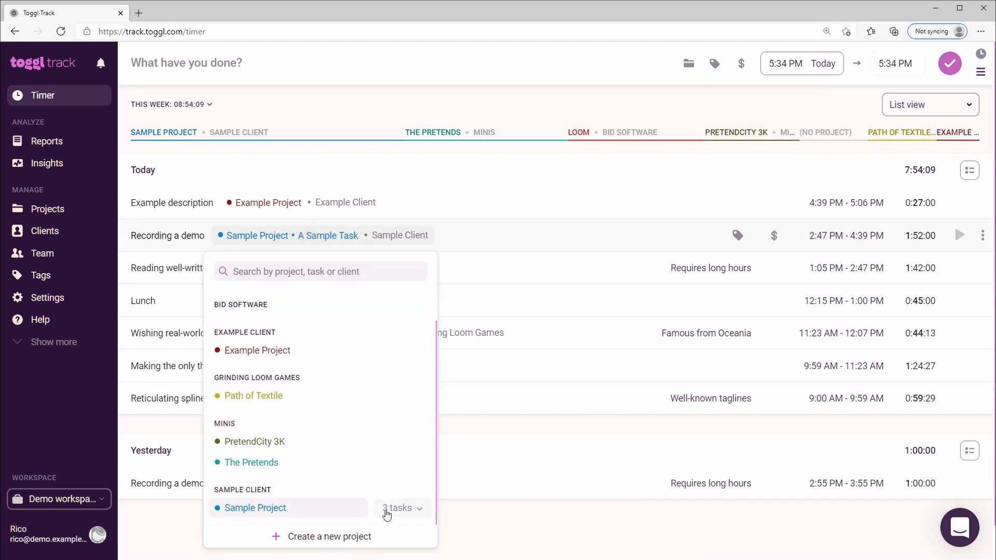
pyautogui.click(387, 513)
pyautogui.click(282, 502)
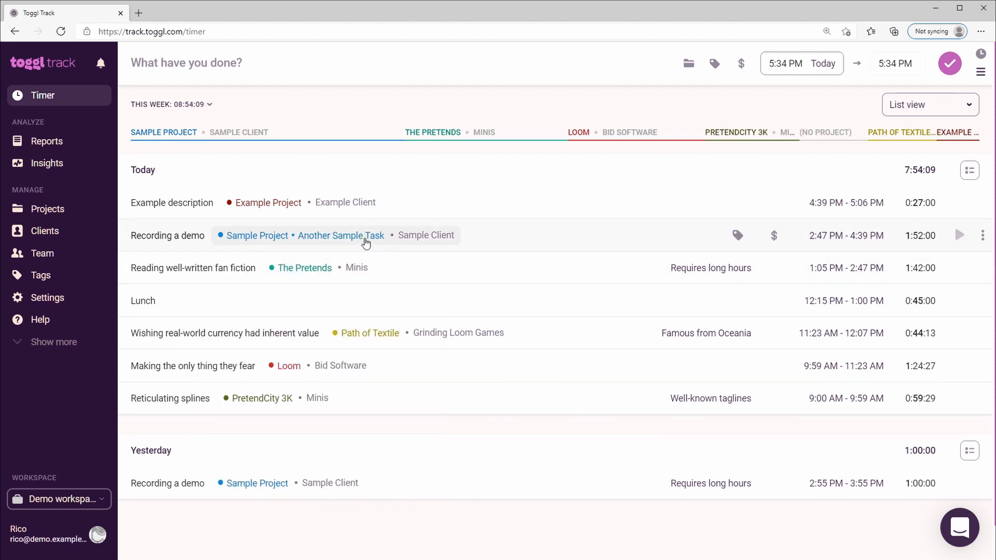
# Find "Yet Another Sample Task" by searching "yet anoth" and assign it to today's "Recording a demo" time entry.
pyautogui.click(366, 241)
pyautogui.write('yet another')
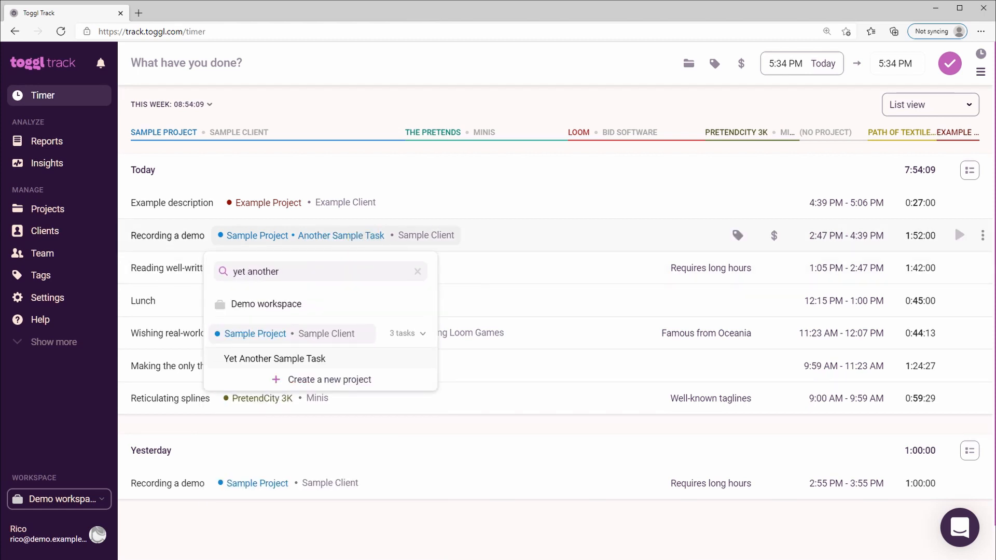
pyautogui.click(322, 359)
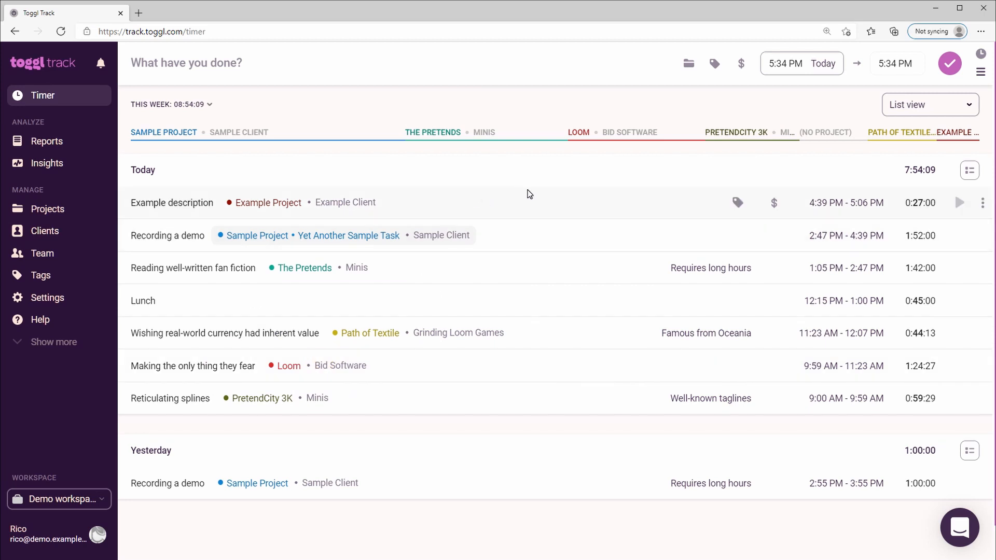
# Add a task named "Guess what? Another task!" to Sample Project.
pyautogui.click(48, 210)
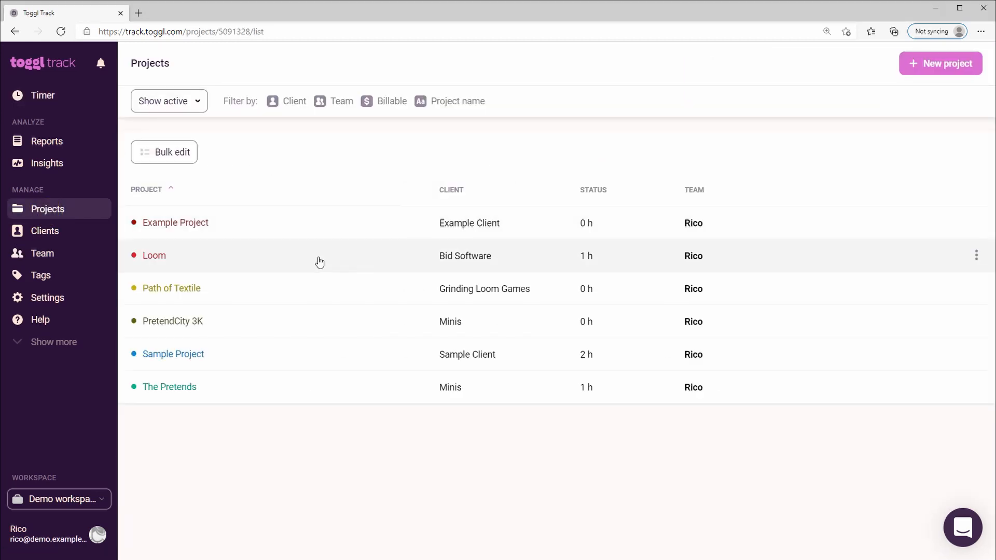
pyautogui.click(266, 352)
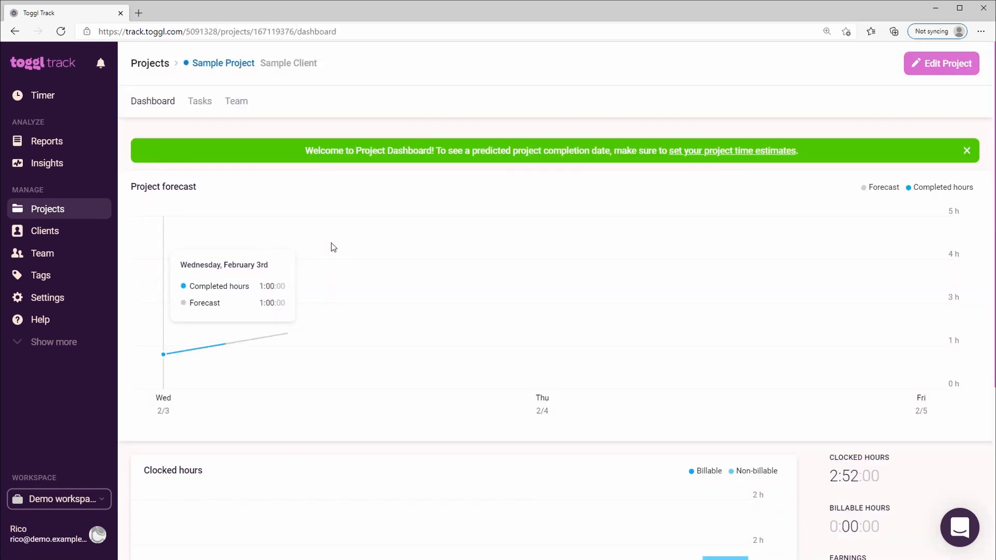
pyautogui.click(199, 101)
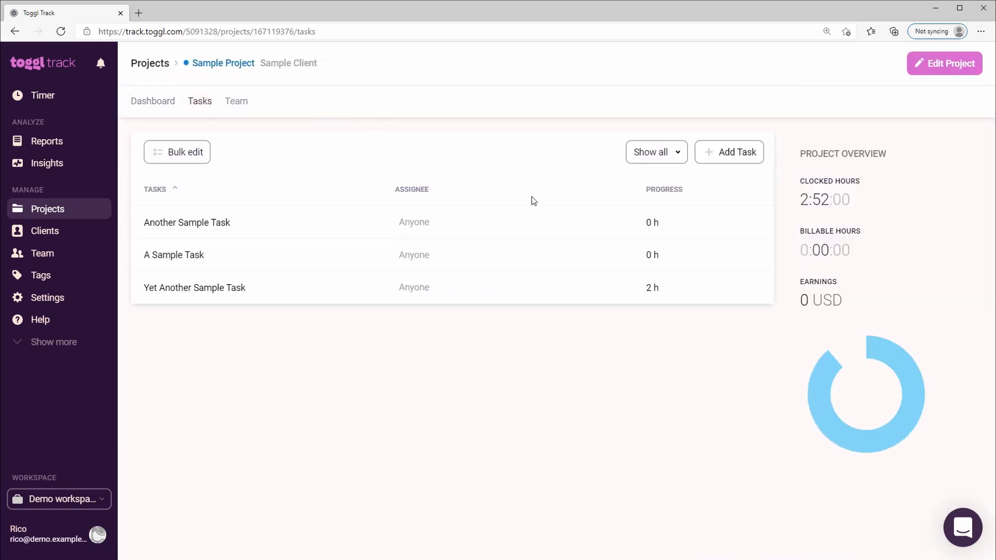
pyautogui.click(747, 156)
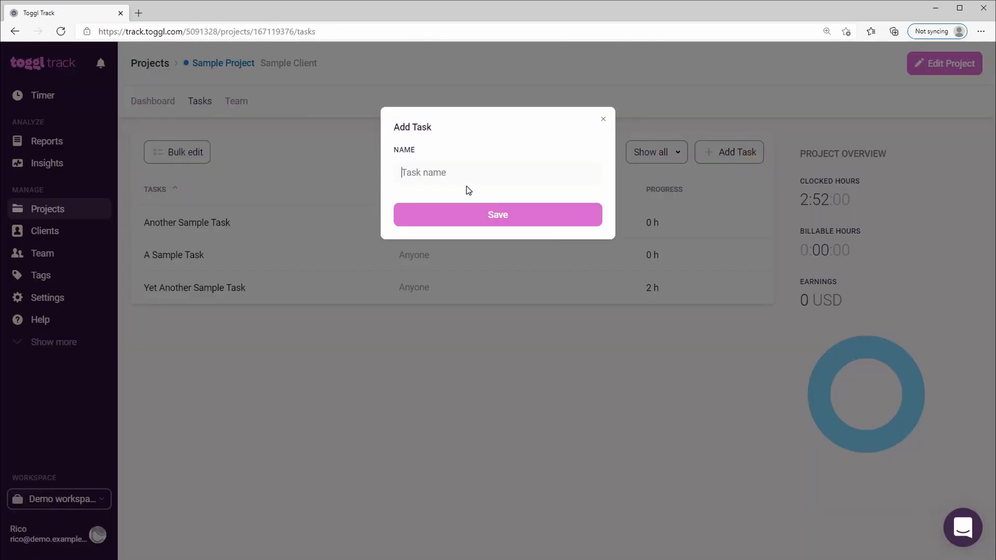
pyautogui.write('Guess what? Another task!')
pyautogui.click(468, 215)
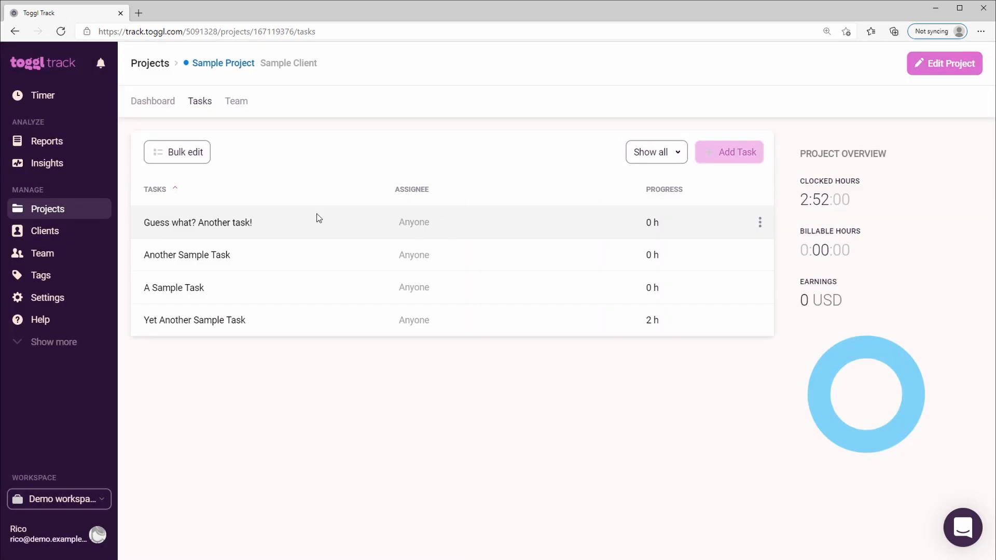
# Mark the task "Guess what? Another task!" as done and reactivate it.
pyautogui.click(427, 228)
pyautogui.click(432, 160)
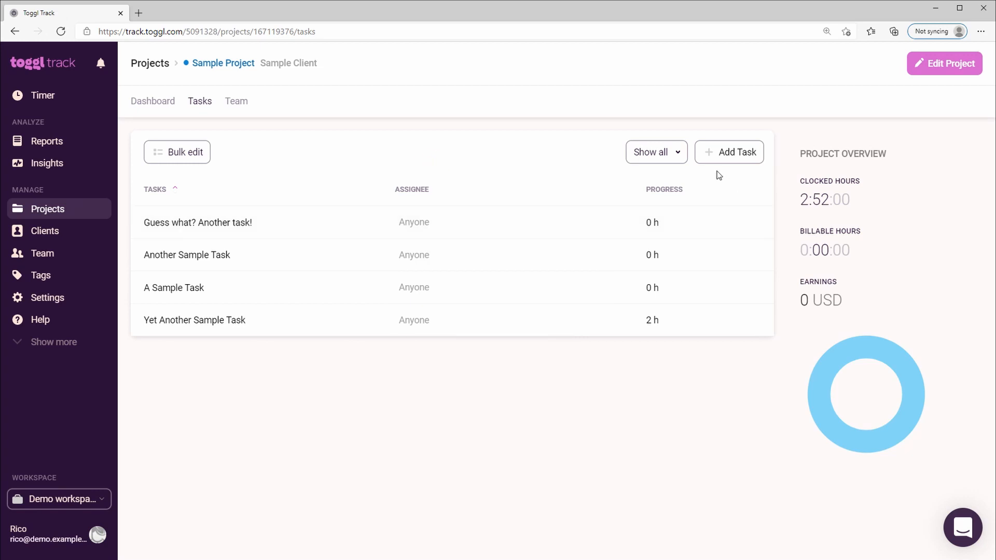
pyautogui.click(759, 222)
pyautogui.click(724, 251)
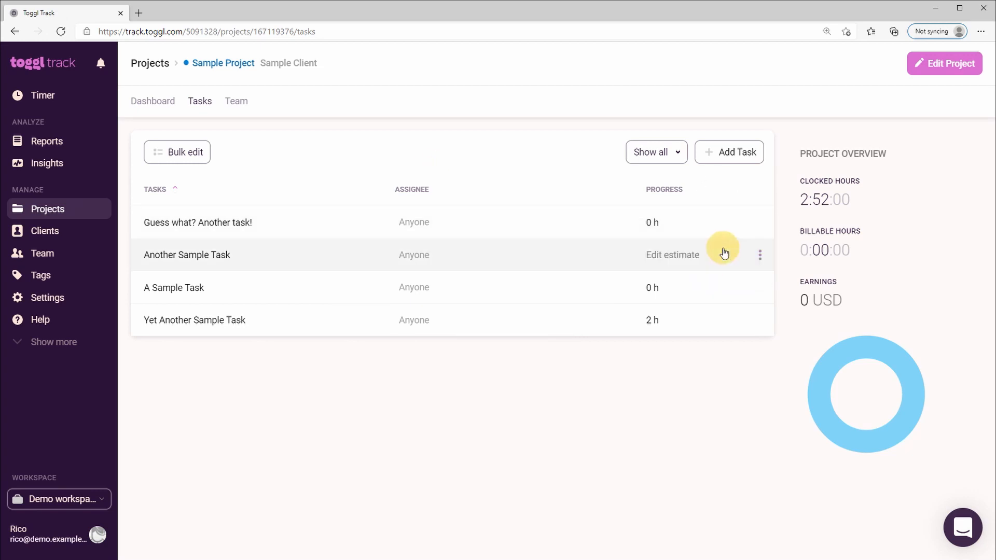
pyautogui.click(759, 225)
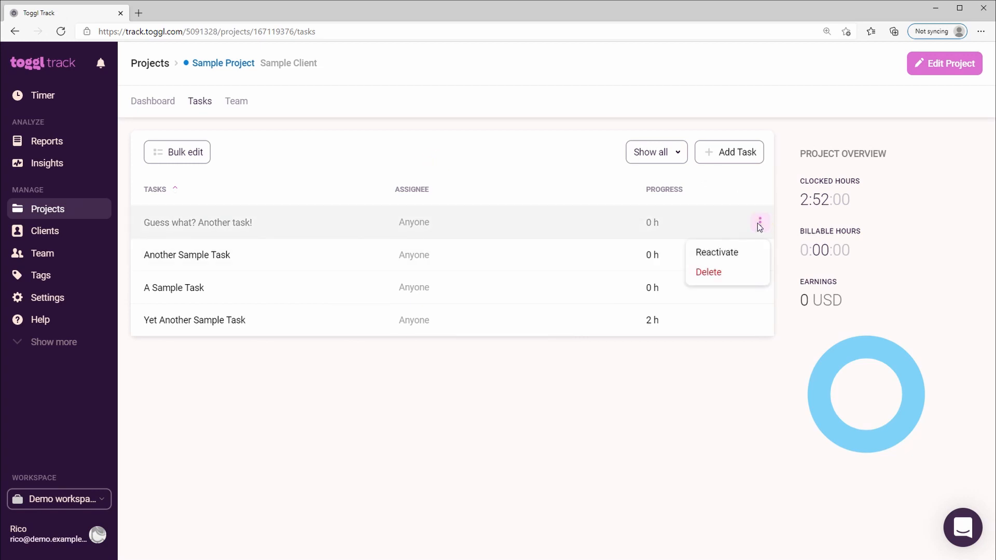
pyautogui.click(701, 253)
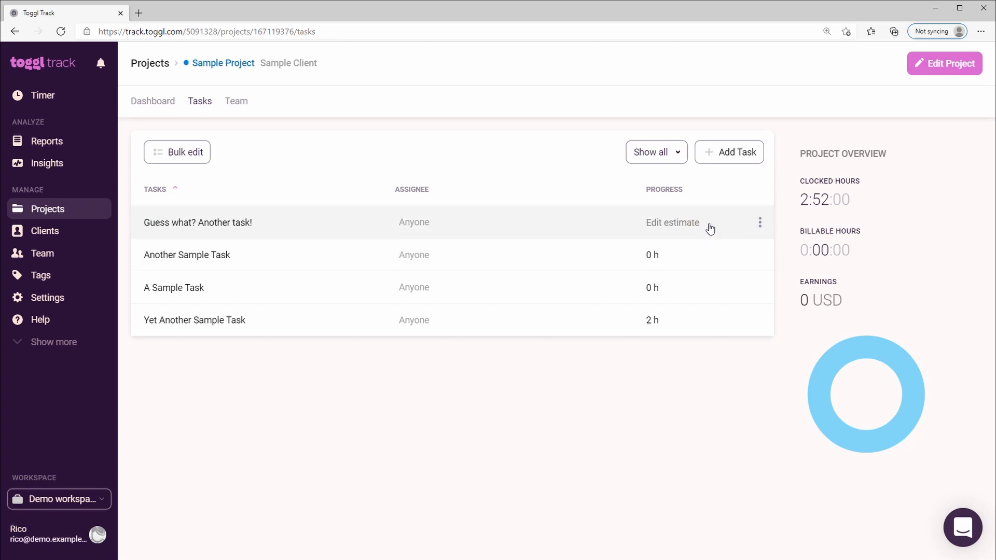
# Try to toggle the billable status of today's "Example description" and "Recording a demo" time entries.
pyautogui.click(35, 96)
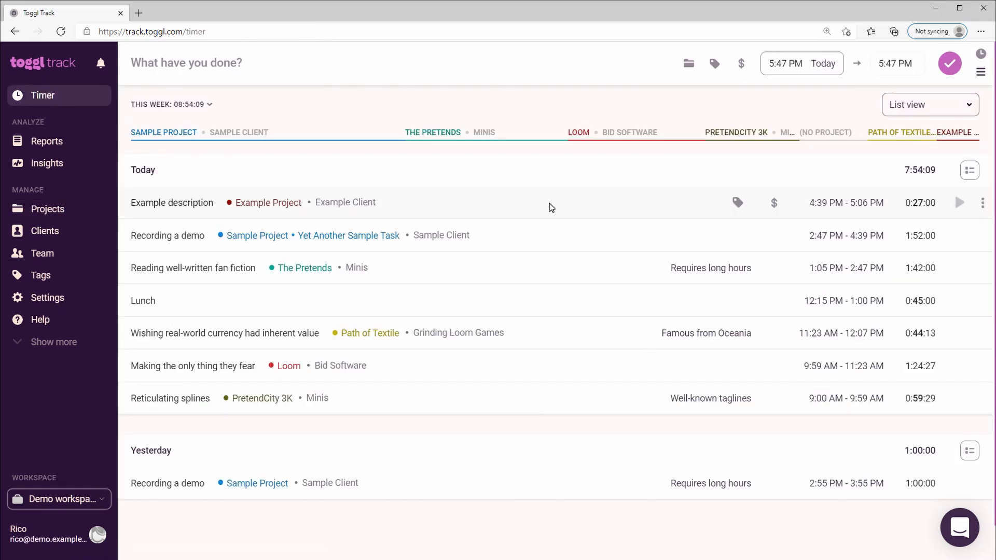
pyautogui.click(775, 203)
pyautogui.click(774, 236)
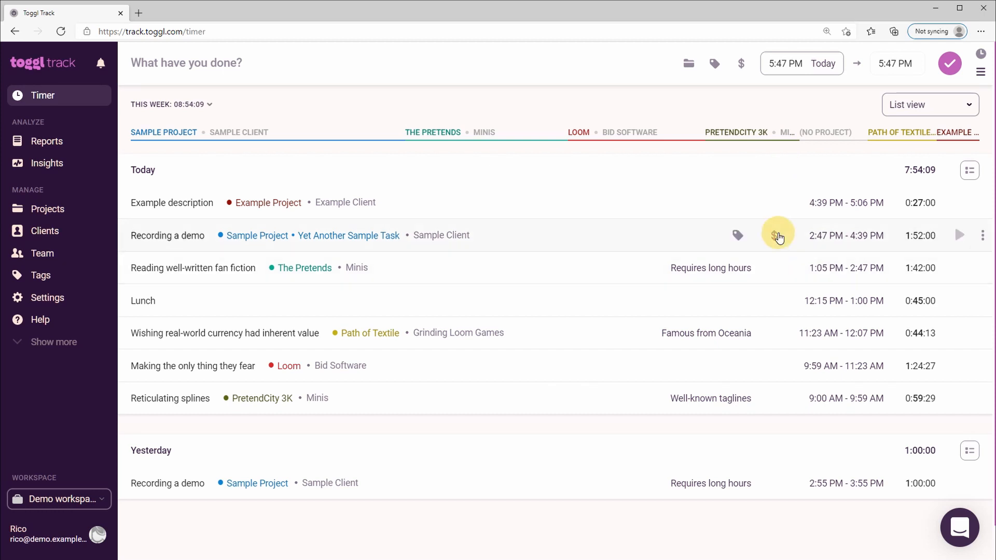
# Set the workspace team member's billable rate to 60 USD per hour and save the member details.
pyautogui.click(44, 255)
pyautogui.click(975, 179)
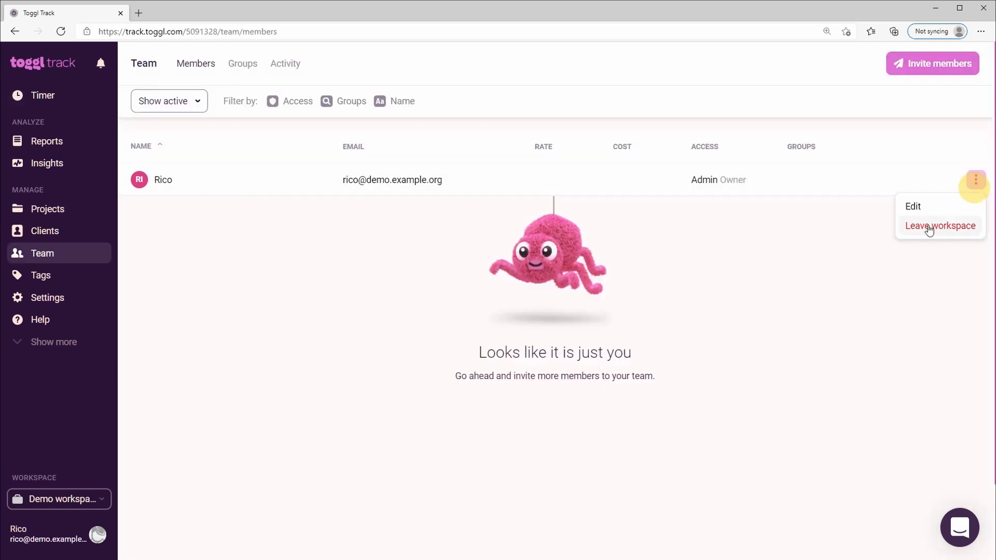
pyautogui.click(911, 204)
pyautogui.click(443, 402)
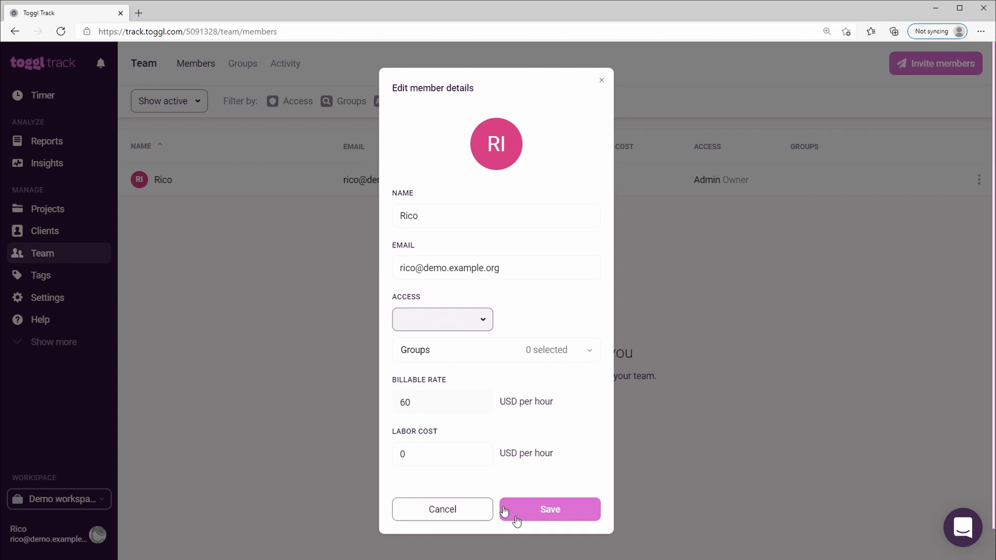
pyautogui.click(504, 511)
# Make Example Project billable at a rate of 50 USD and save the project.
pyautogui.click(70, 207)
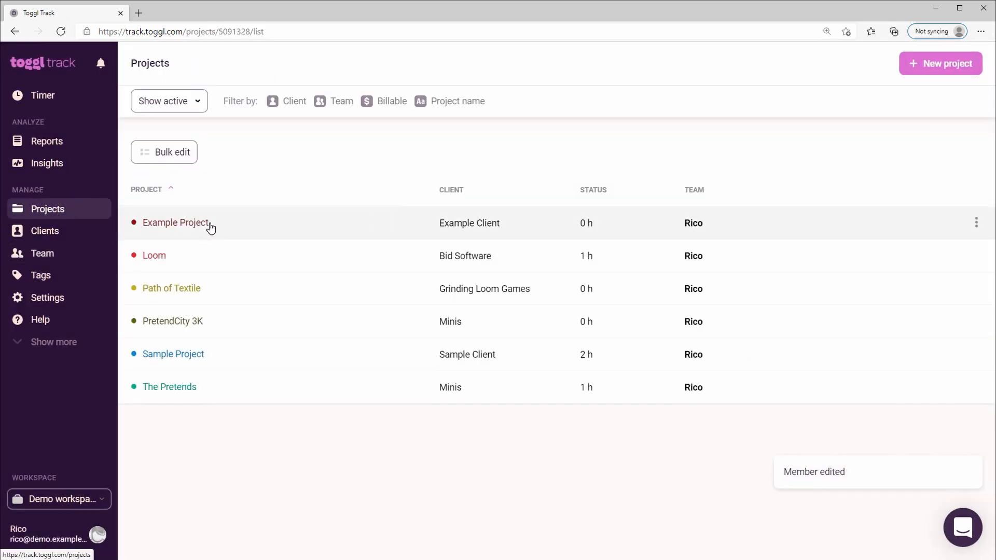
pyautogui.click(176, 223)
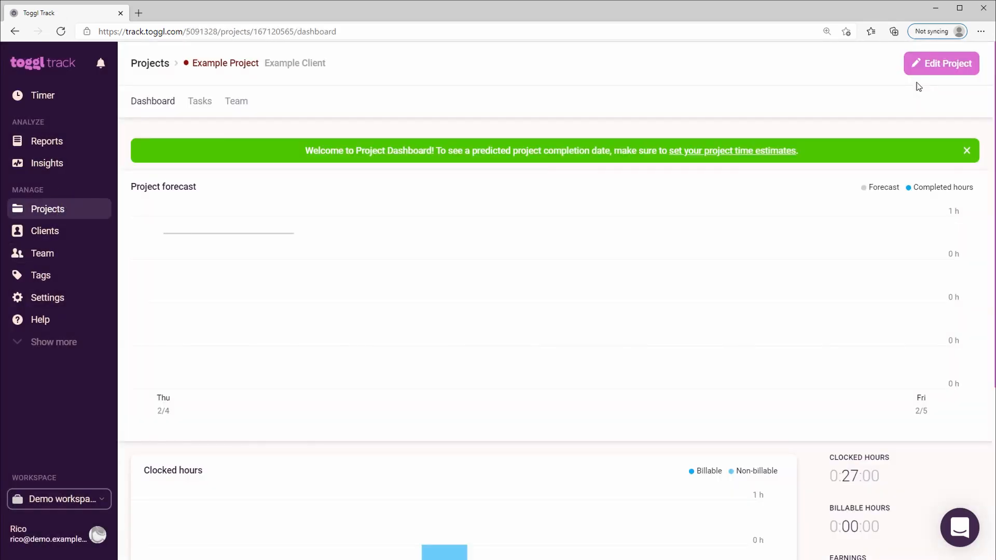
pyautogui.click(920, 63)
pyautogui.click(596, 256)
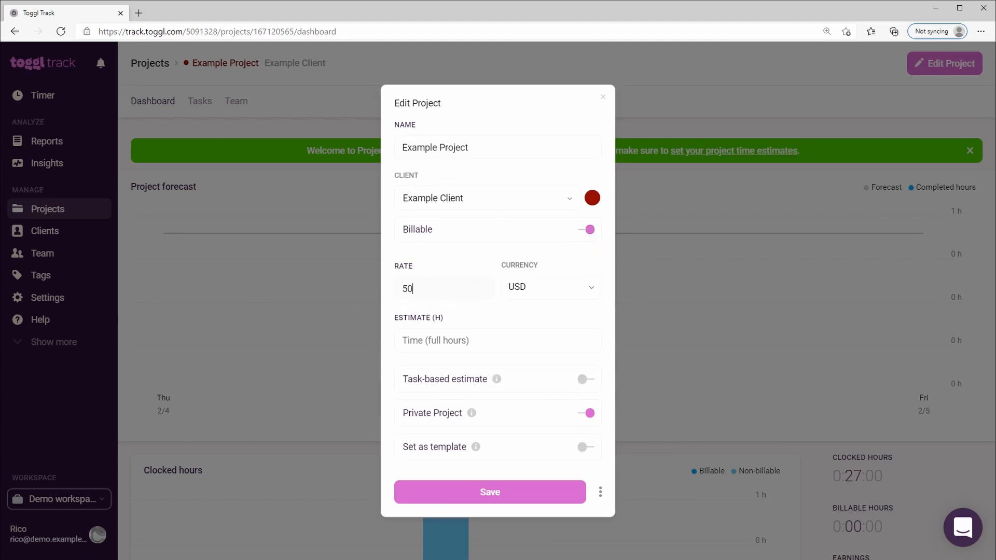
pyautogui.click(491, 492)
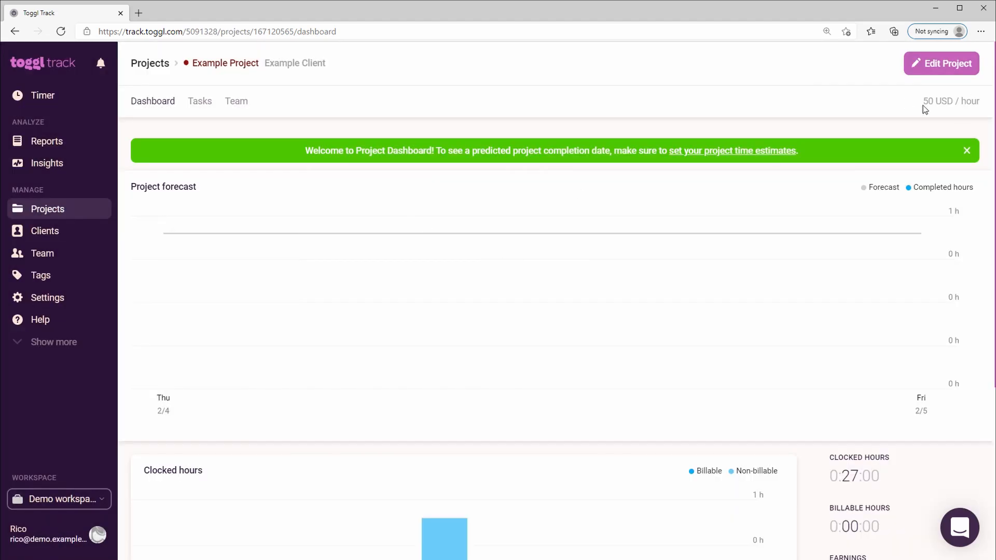
# Set the team member's rate for Example Project to 100 USD.
pyautogui.click(239, 103)
pyautogui.click(420, 257)
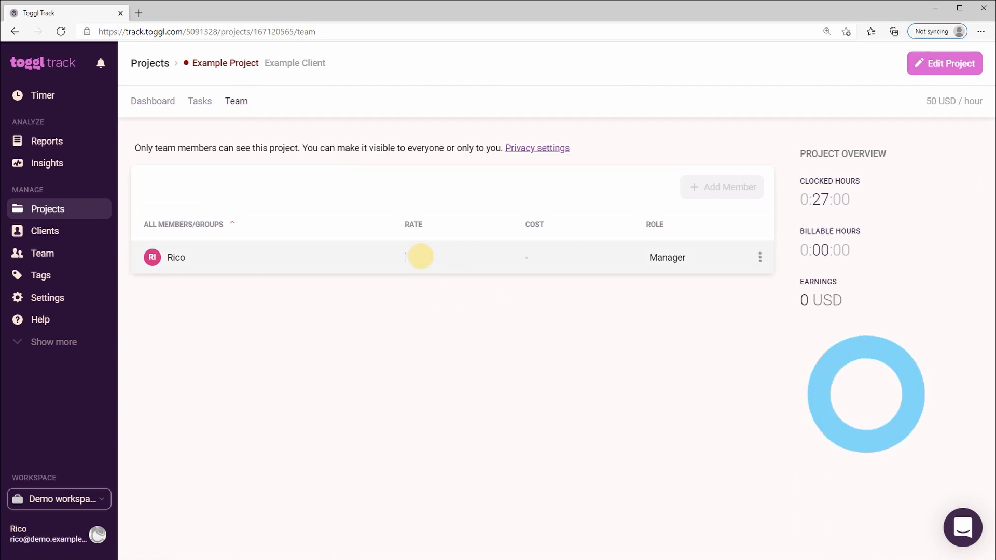
pyautogui.click(435, 290)
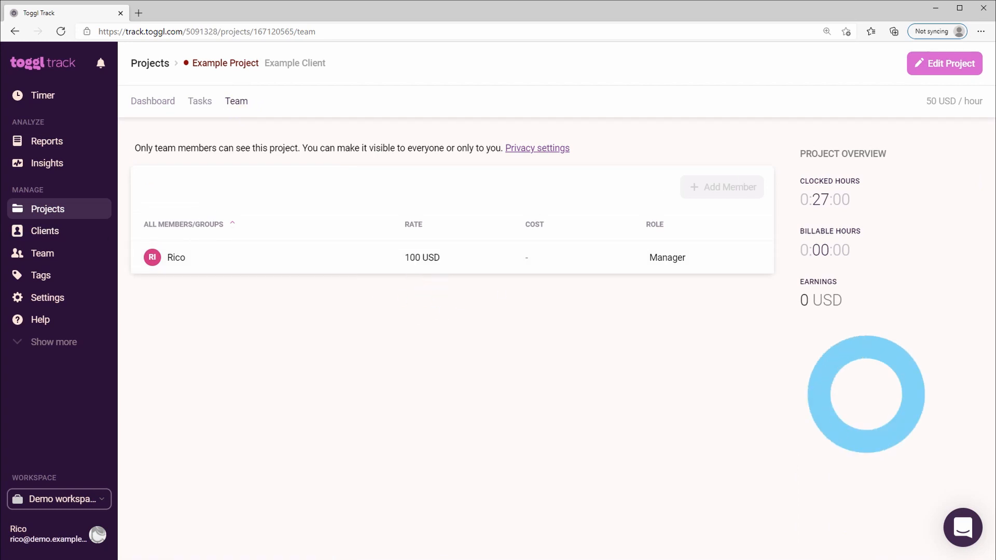
# Open the summary report and look at its Team and Client filters.
pyautogui.click(72, 149)
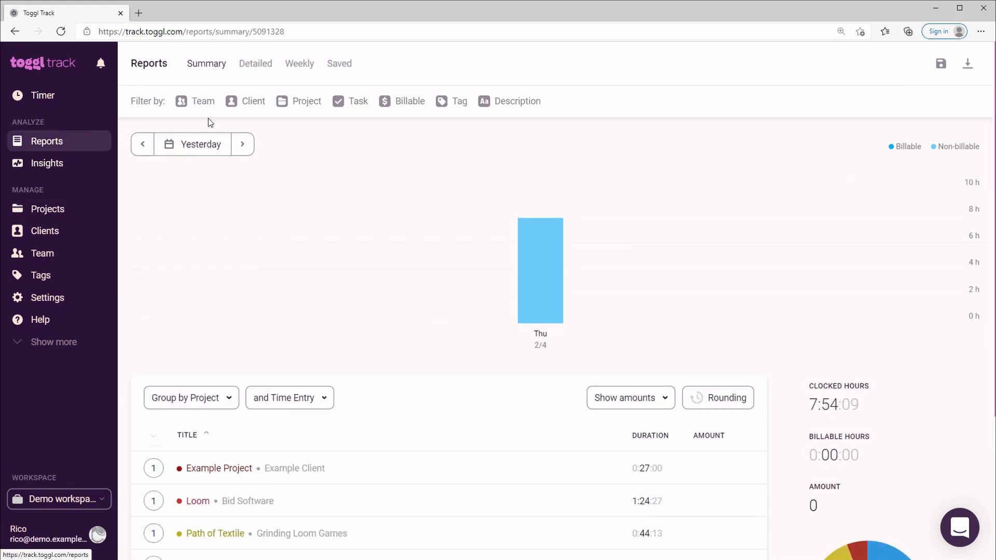
pyautogui.click(203, 99)
pyautogui.click(260, 101)
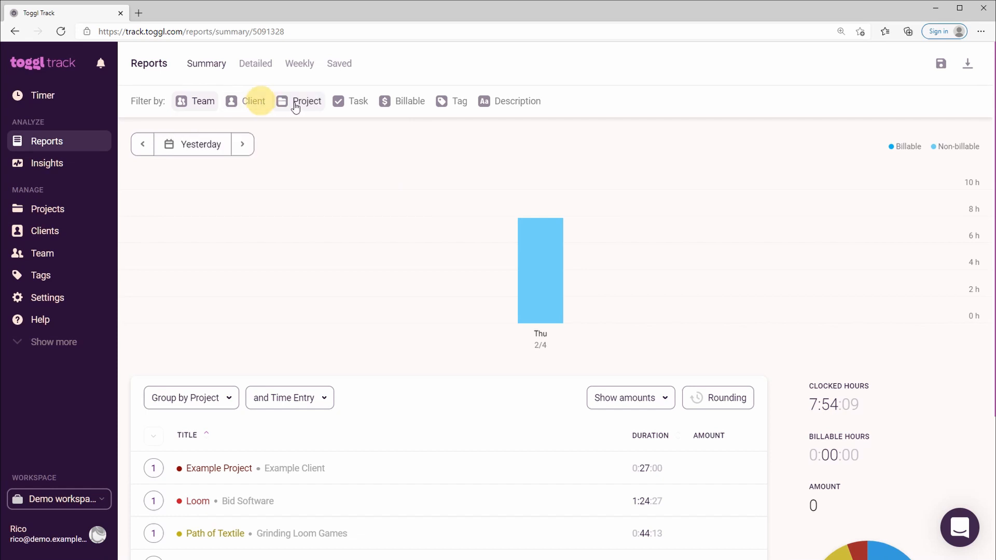
# Filter the summary report by Example Project and clear the filter.
pyautogui.click(296, 102)
pyautogui.click(602, 161)
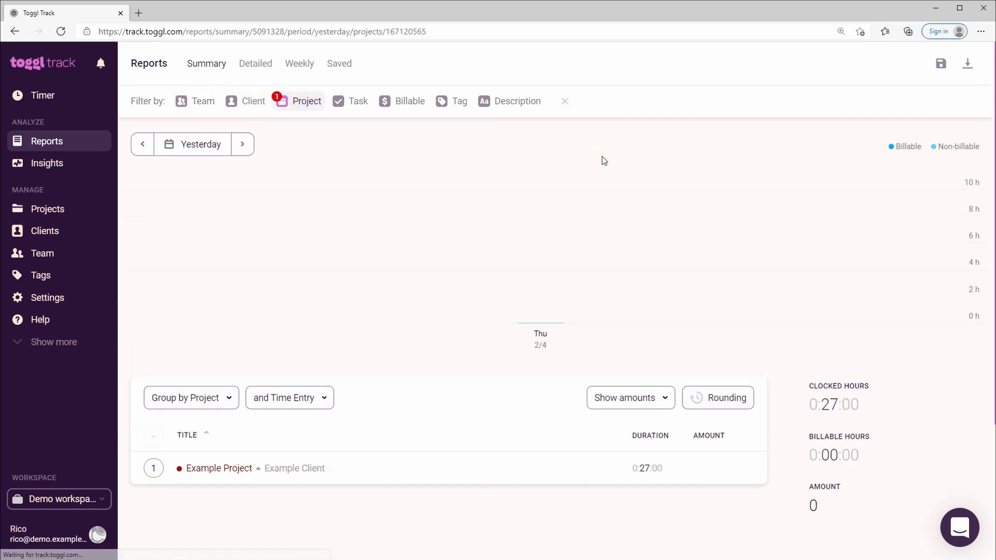
pyautogui.click(309, 101)
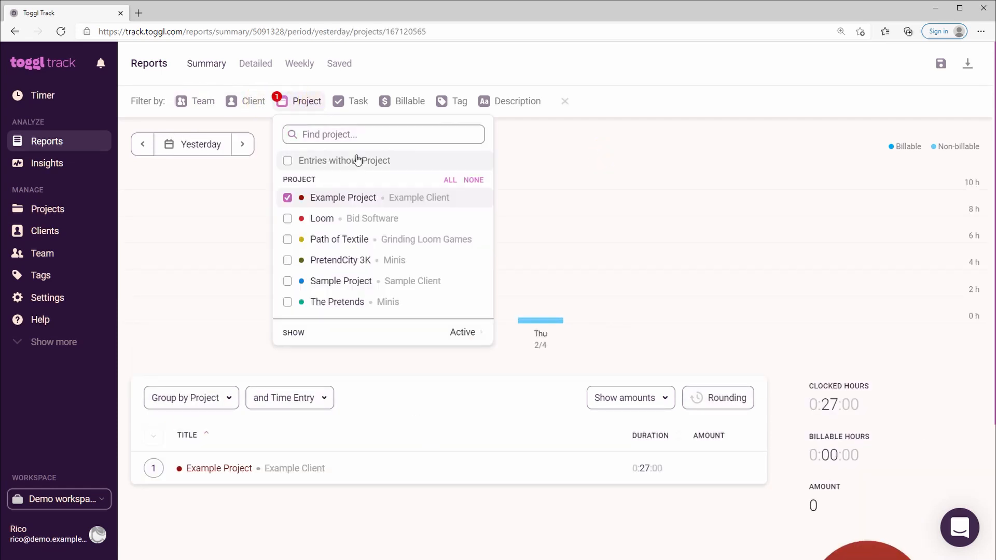
pyautogui.click(565, 101)
# Look at the summary report's Task and Billable filter options without applying any.
pyautogui.click(343, 101)
pyautogui.click(424, 102)
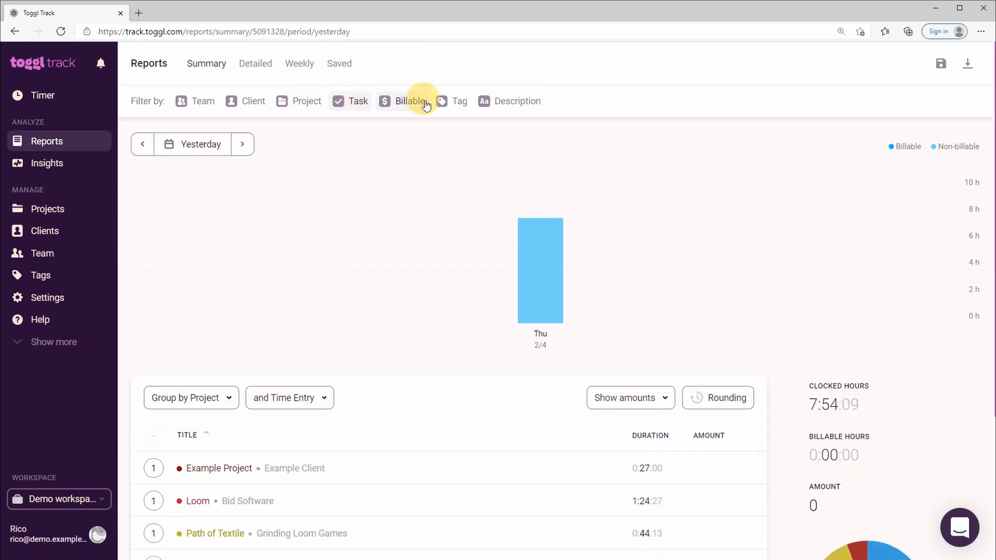
pyautogui.click(422, 104)
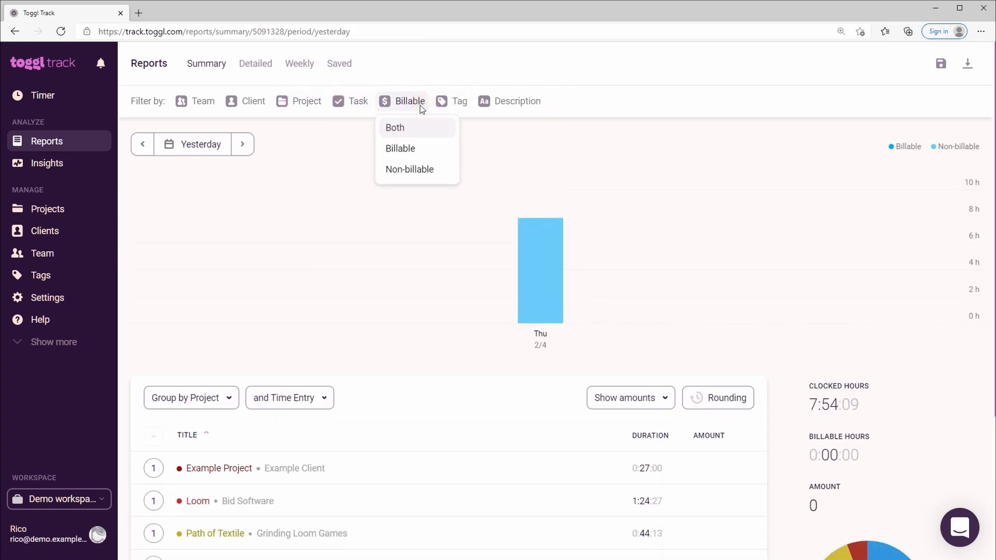
pyautogui.click(335, 164)
# Set the summary report's period to this month.
pyautogui.click(185, 154)
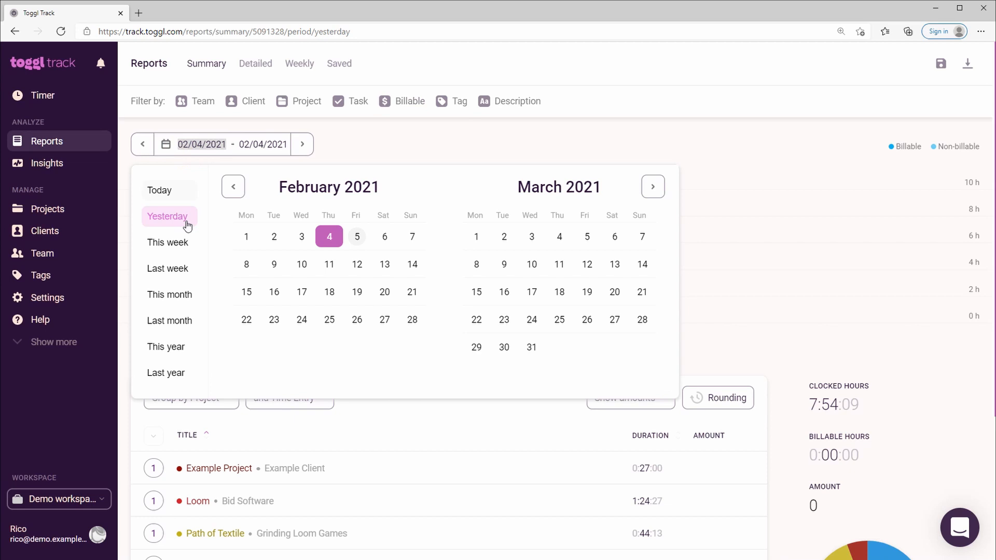
pyautogui.click(182, 297)
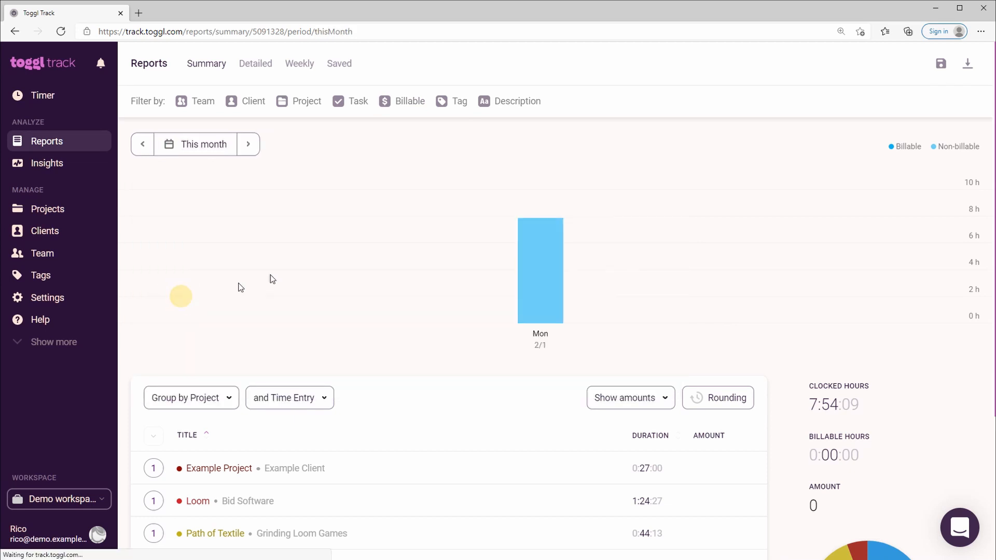
# Turn on time rounding for the summary report and apply the default setting of nearest 15 minutes.
pyautogui.click(715, 397)
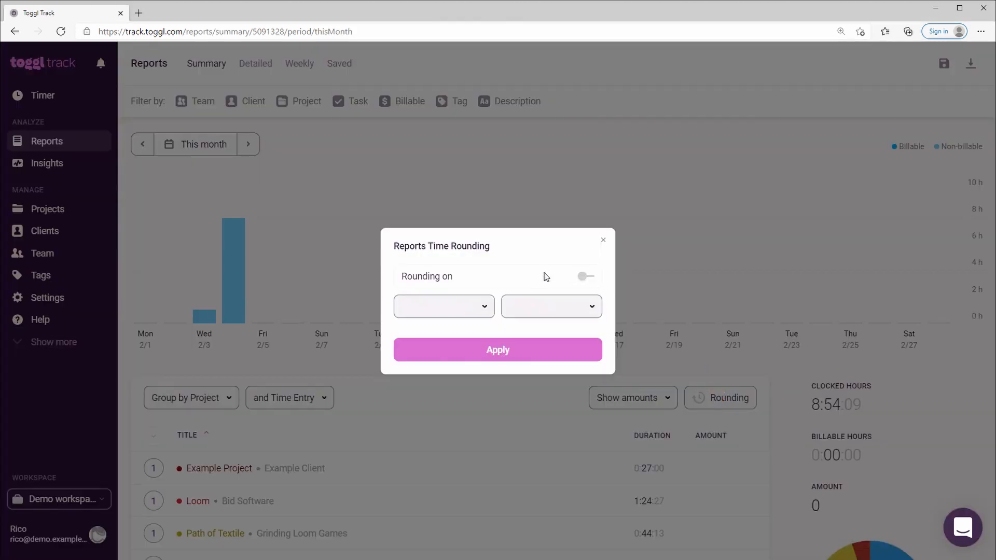
pyautogui.click(585, 275)
pyautogui.click(500, 358)
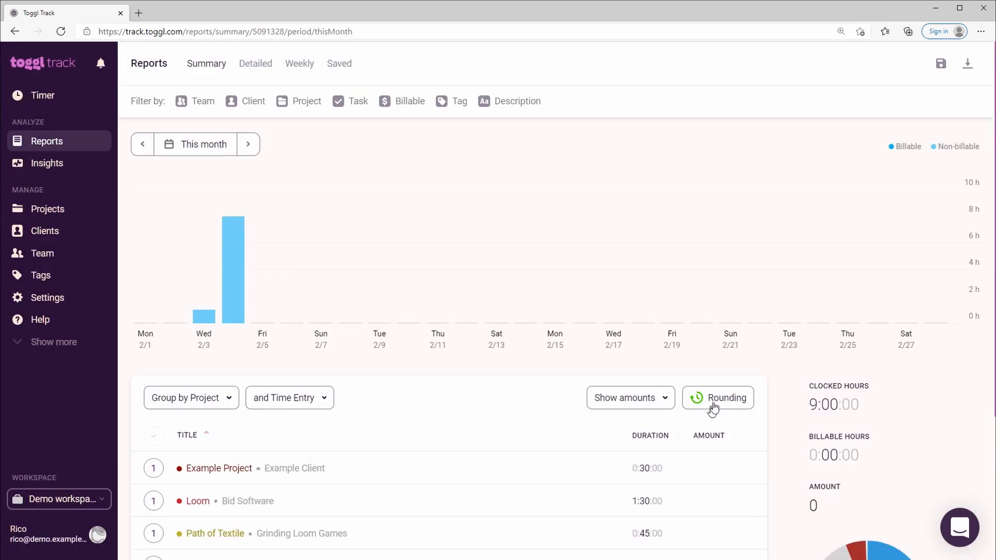
# Set the report's time rounding to round down to 30 minutes and apply it.
pyautogui.click(715, 397)
pyautogui.click(481, 311)
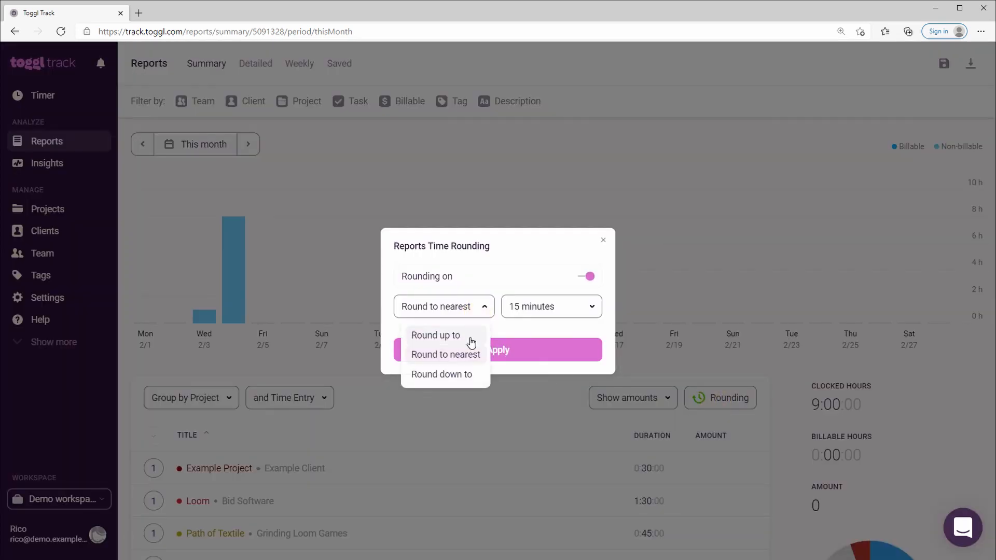
pyautogui.click(441, 374)
pyautogui.click(547, 310)
pyautogui.click(552, 453)
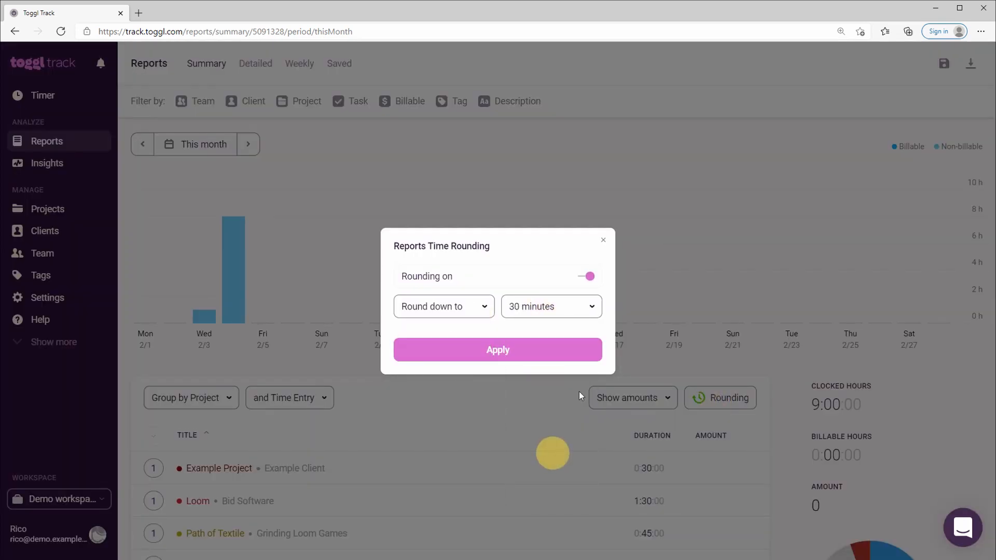
pyautogui.click(558, 348)
# Change the report's time rounding to round up to 30 minutes and apply it.
pyautogui.click(698, 397)
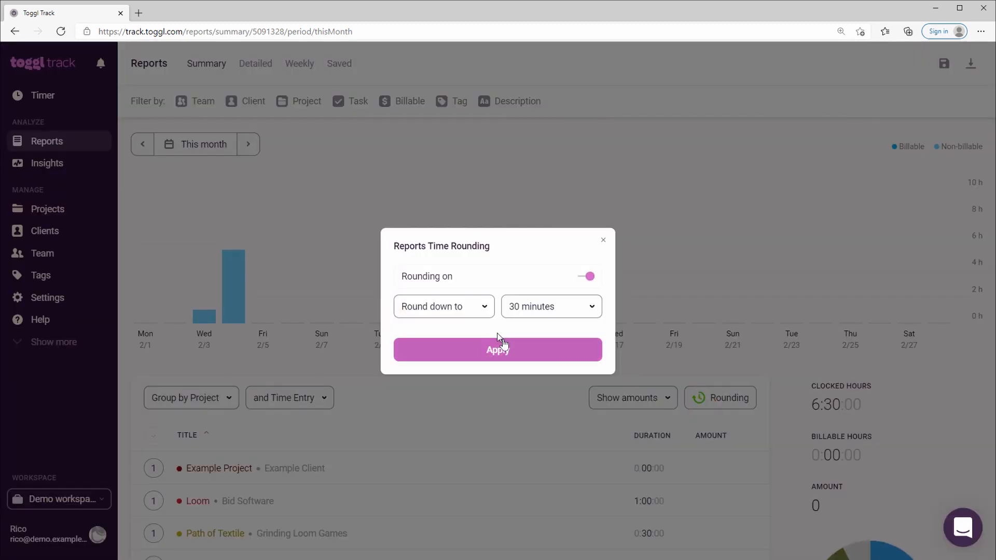
pyautogui.click(485, 310)
pyautogui.click(547, 310)
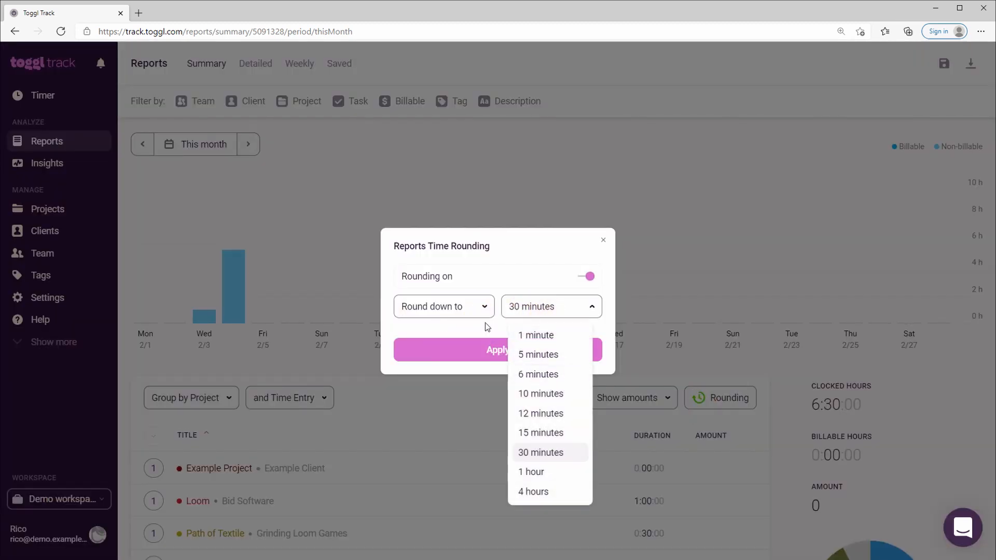
pyautogui.click(470, 311)
pyautogui.click(461, 334)
pyautogui.click(518, 349)
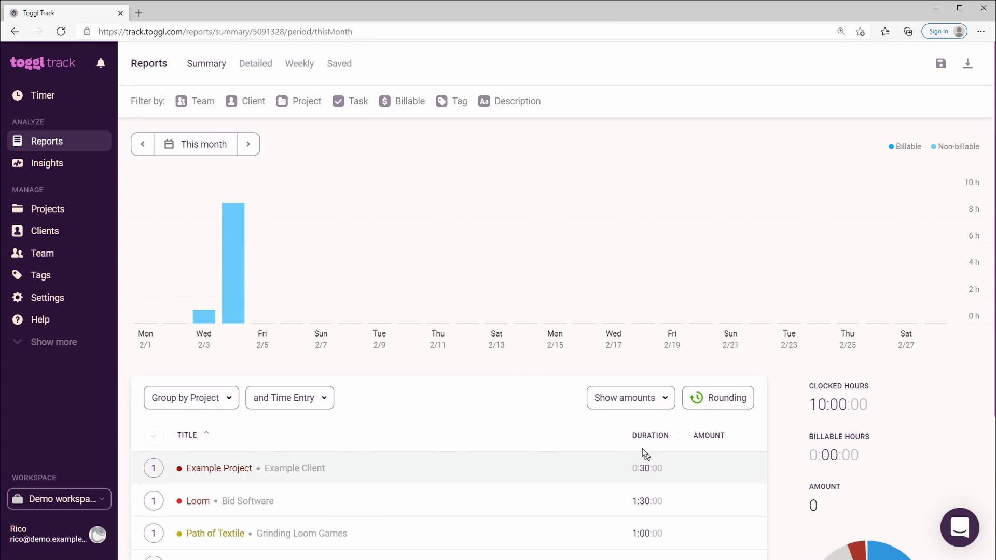
# Turn off time rounding for the summary report.
pyautogui.click(705, 404)
pyautogui.click(586, 279)
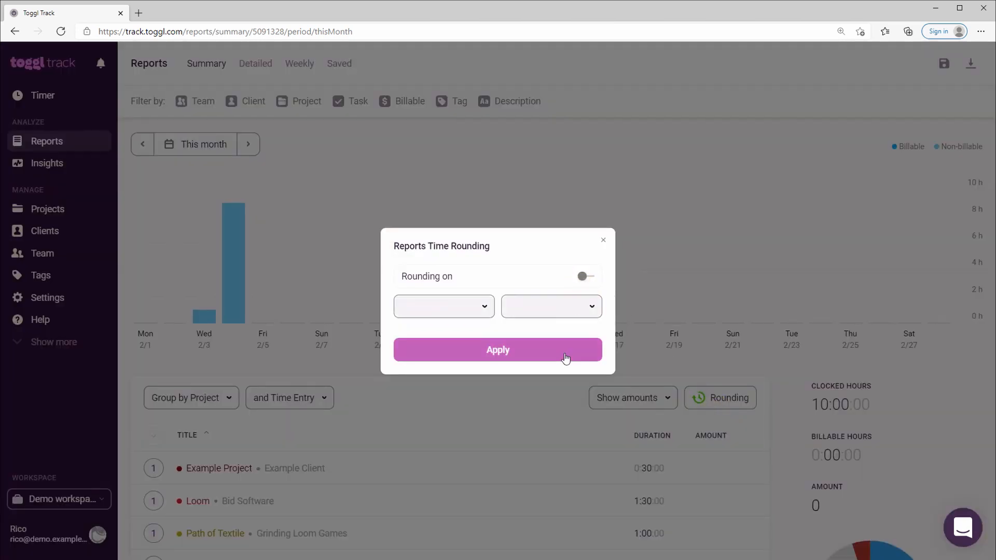
pyautogui.click(564, 354)
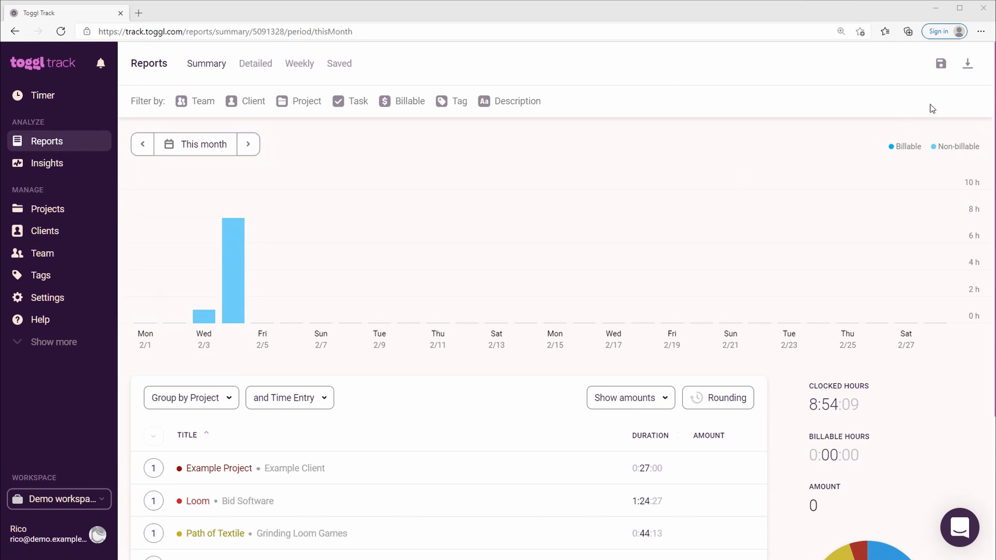
# Look at the file formats offered for downloading the summary report.
pyautogui.click(967, 65)
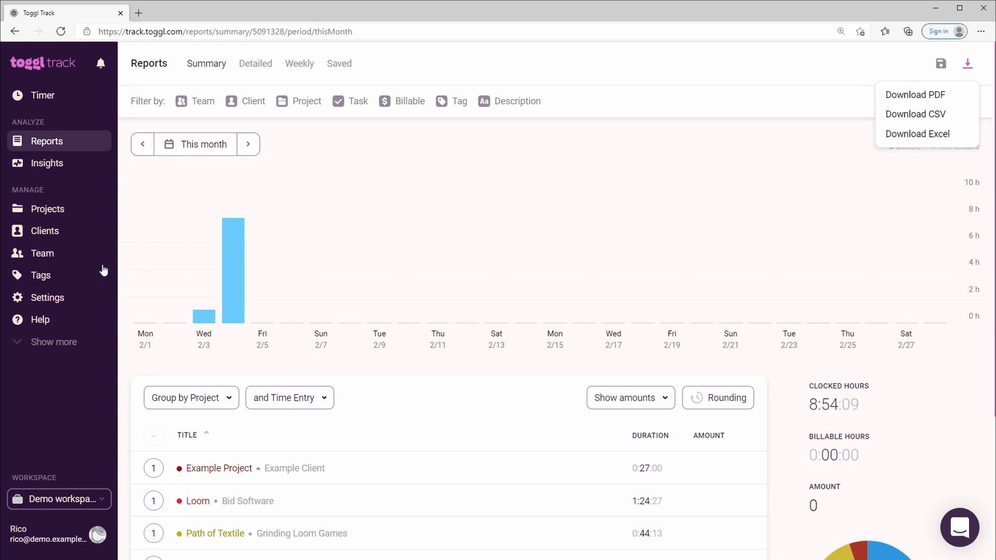
# Open the team members list and set the non-owner member's access to Member.
pyautogui.click(49, 257)
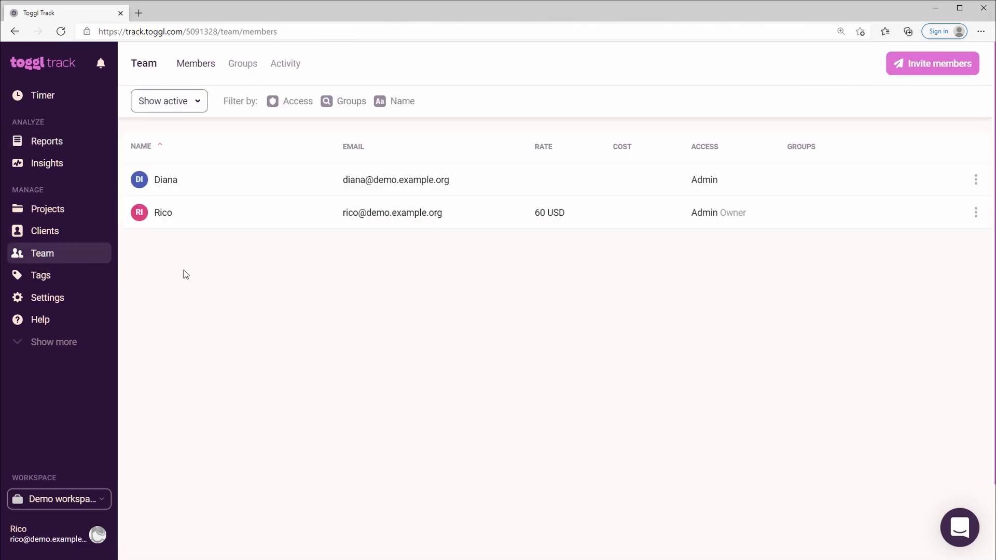
pyautogui.click(975, 179)
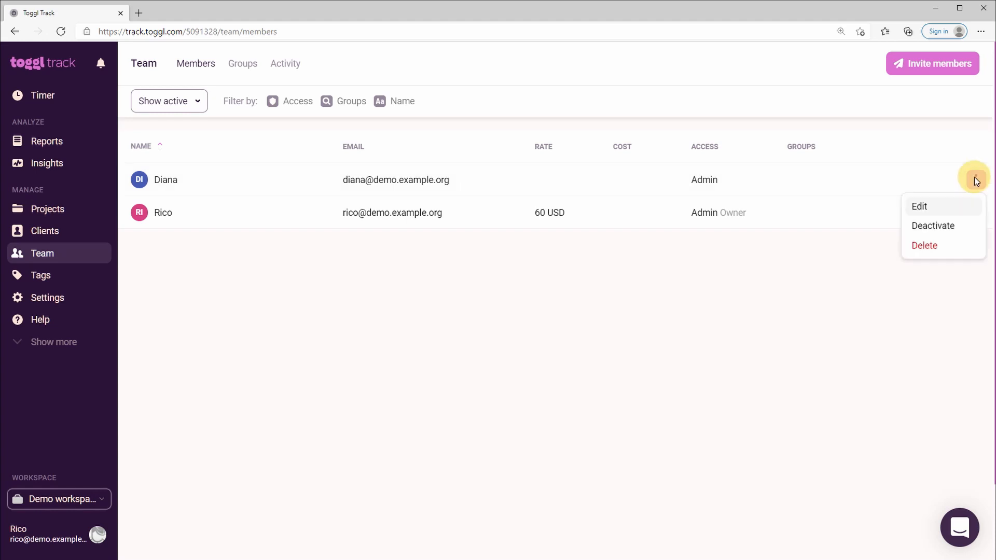
pyautogui.click(956, 210)
pyautogui.click(480, 320)
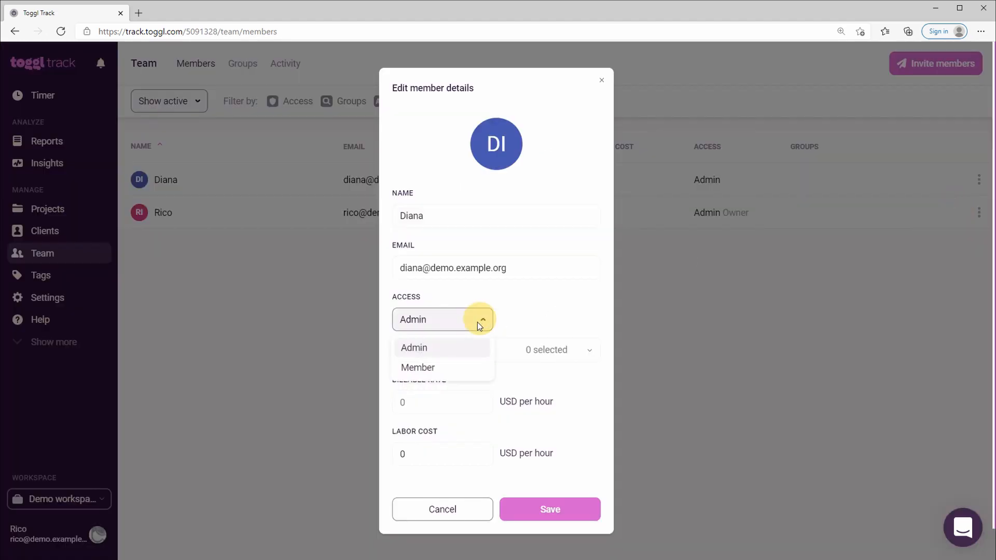
pyautogui.click(449, 369)
pyautogui.click(551, 511)
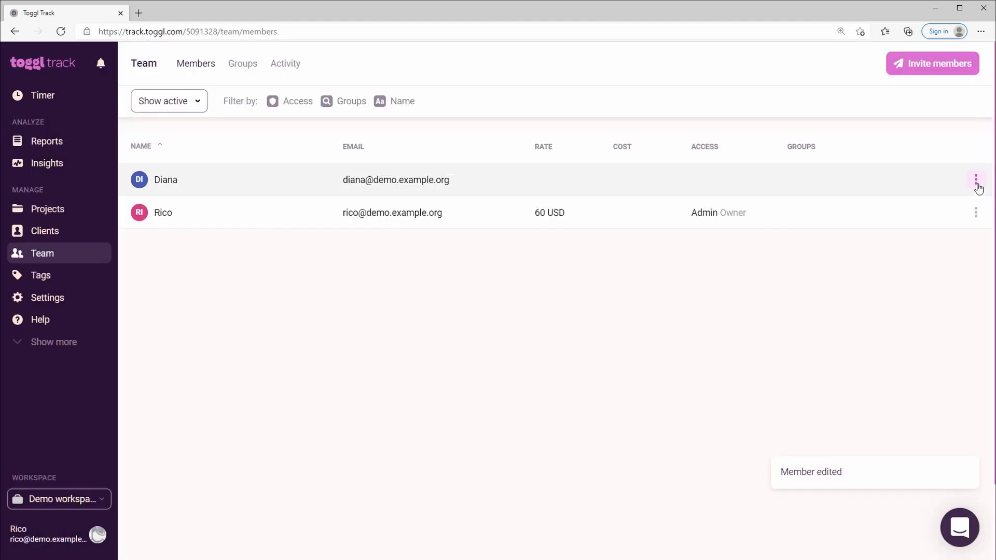
# Set the non-owner member's access to Admin, save it, and check the other actions available for that member.
pyautogui.click(977, 180)
pyautogui.click(933, 210)
pyautogui.click(446, 322)
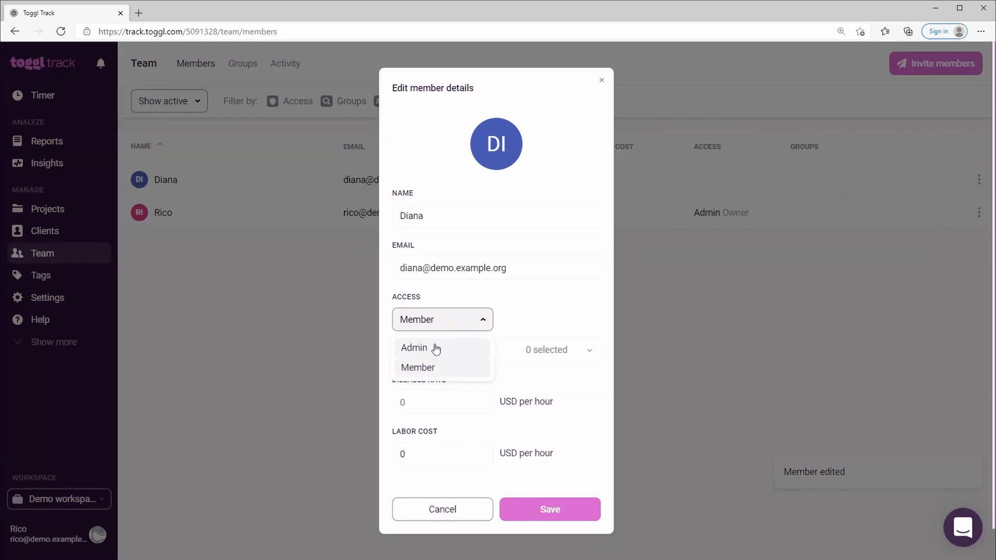
pyautogui.click(436, 349)
pyautogui.click(529, 508)
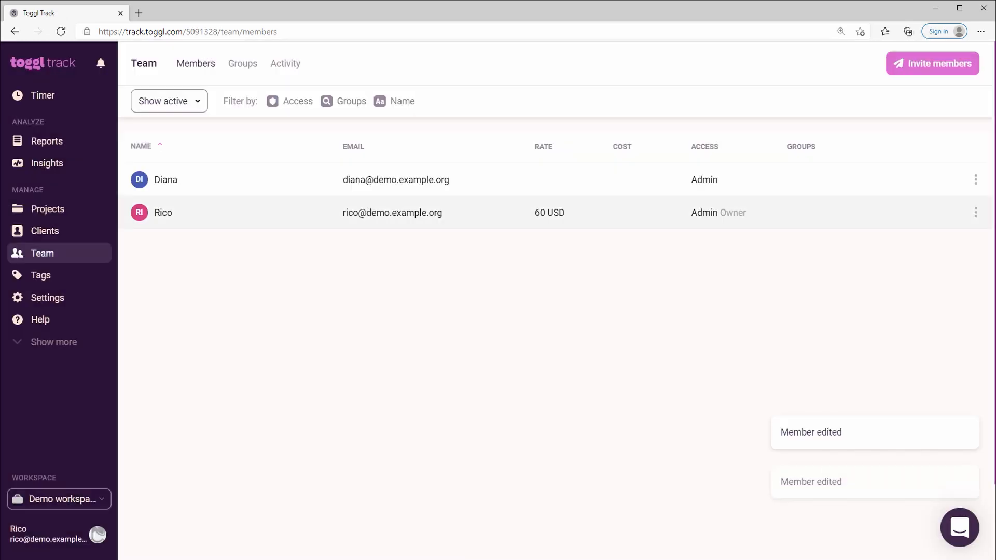
pyautogui.click(975, 179)
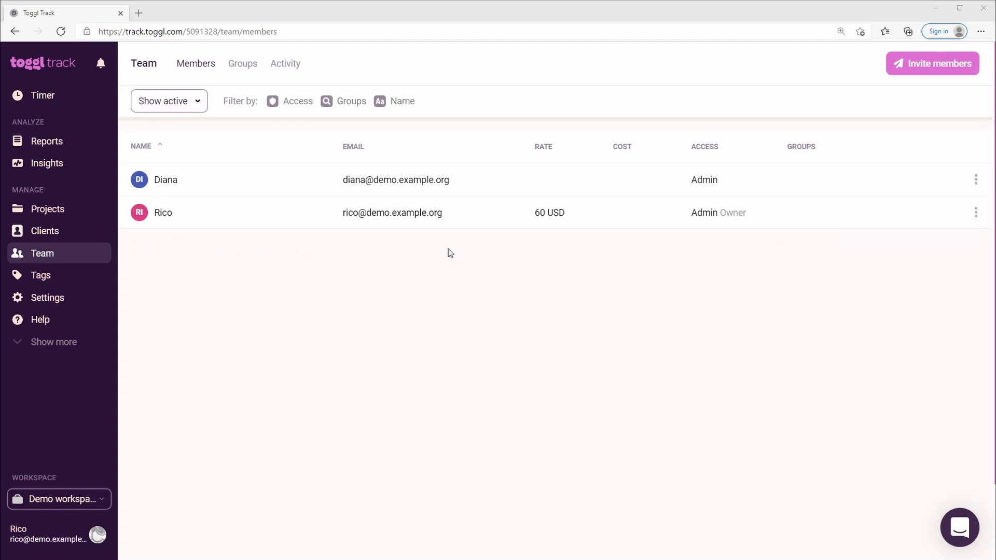
# Invite three new team members by their e-mail addresses and show the list of invited members.
pyautogui.click(914, 69)
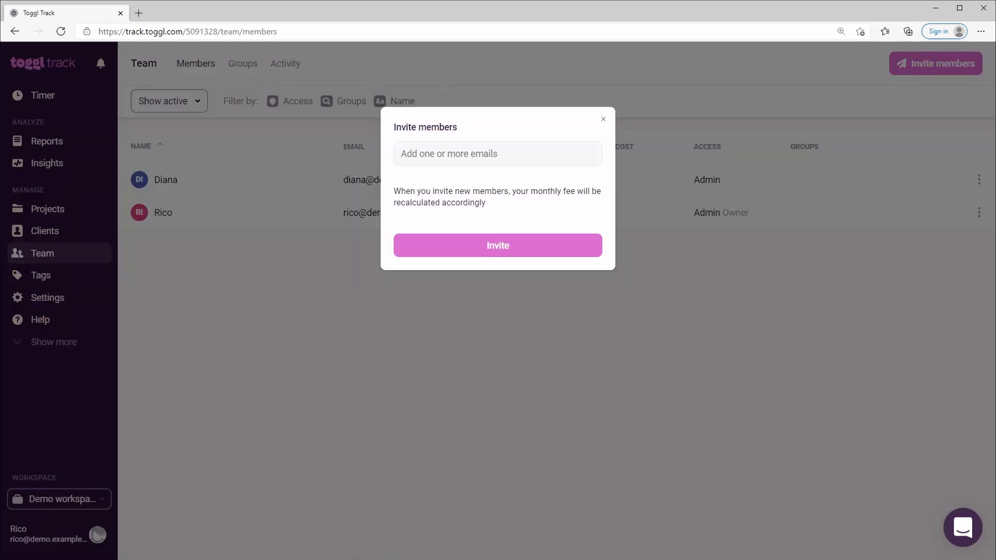
pyautogui.write('pia@demo.e')
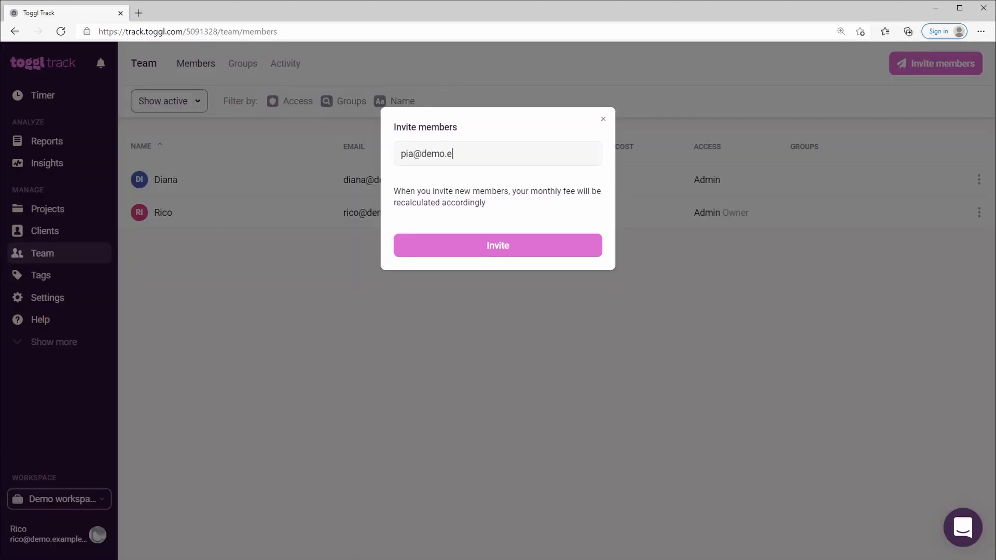
pyautogui.write('xample.org')
pyautogui.press('Return')
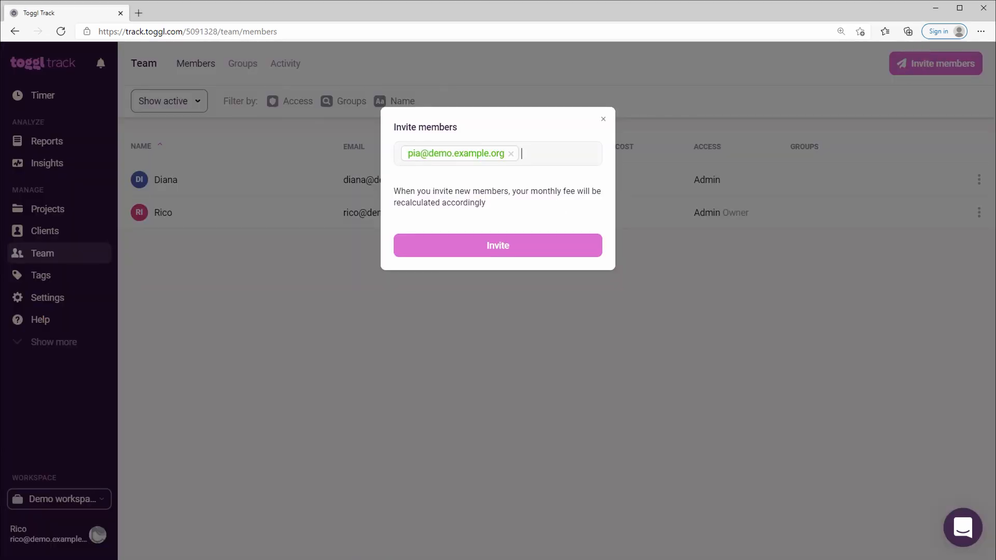
pyautogui.write('tina@demo.example.org')
pyautogui.press('Return')
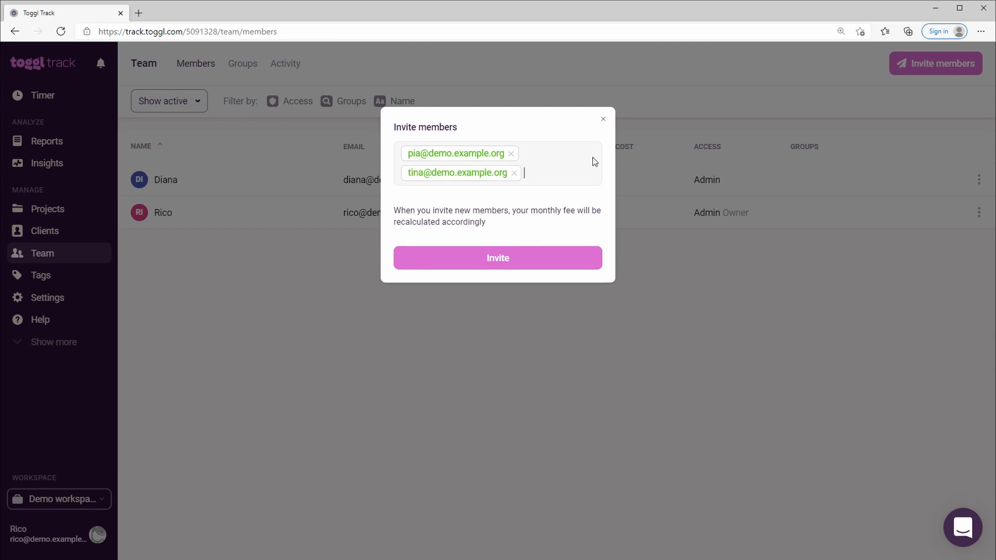
pyautogui.write('simon@demo.example.org')
pyautogui.press('Return')
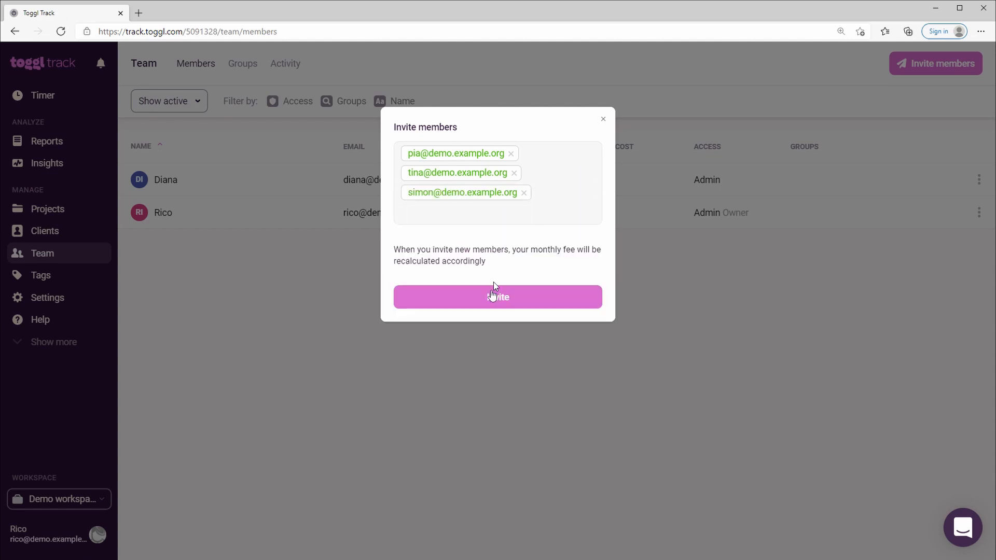
pyautogui.click(490, 296)
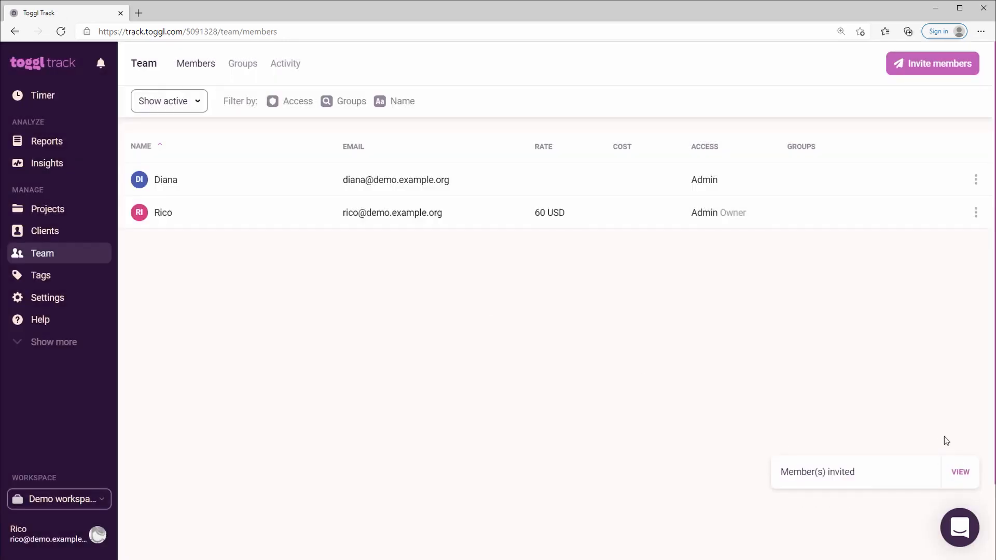
pyautogui.click(960, 471)
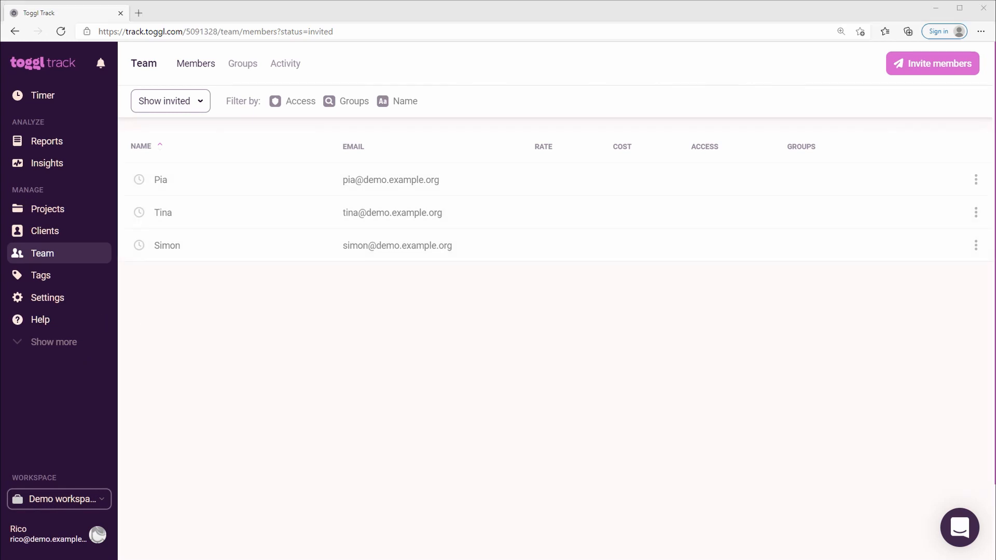
# Create a team group named "Test group" with the first two listed invited users as members.
pyautogui.click(251, 72)
pyautogui.click(945, 64)
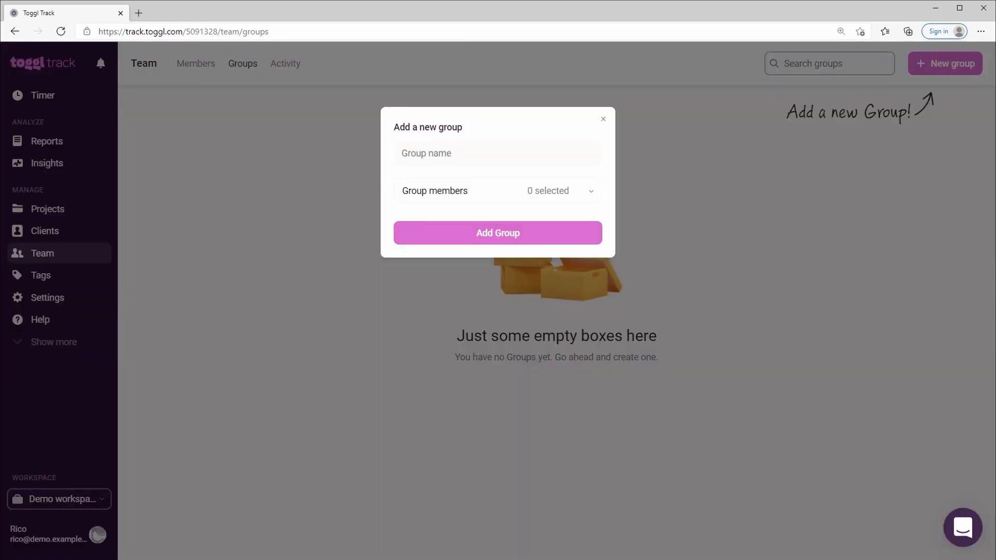
pyautogui.write('Test group')
pyautogui.click(490, 193)
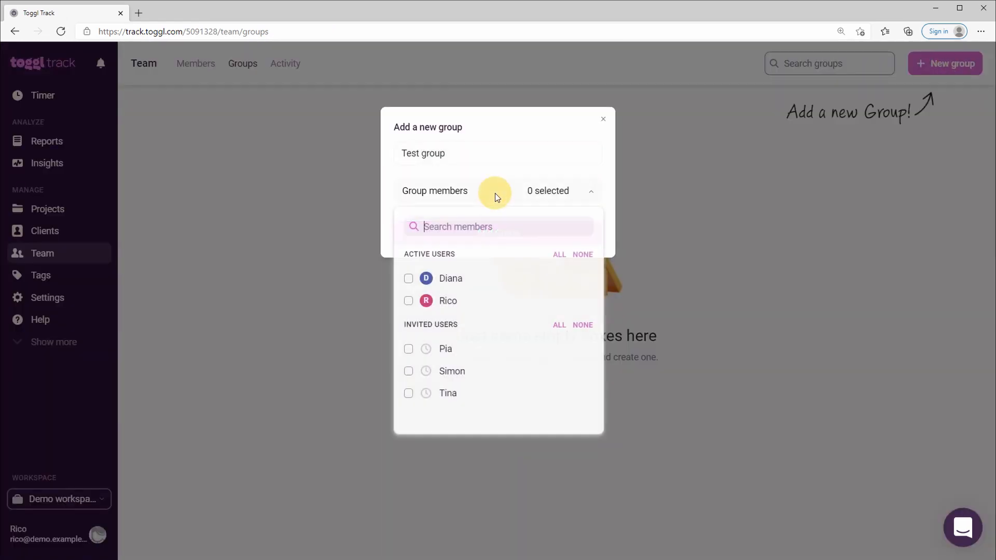
pyautogui.click(456, 356)
pyautogui.click(459, 372)
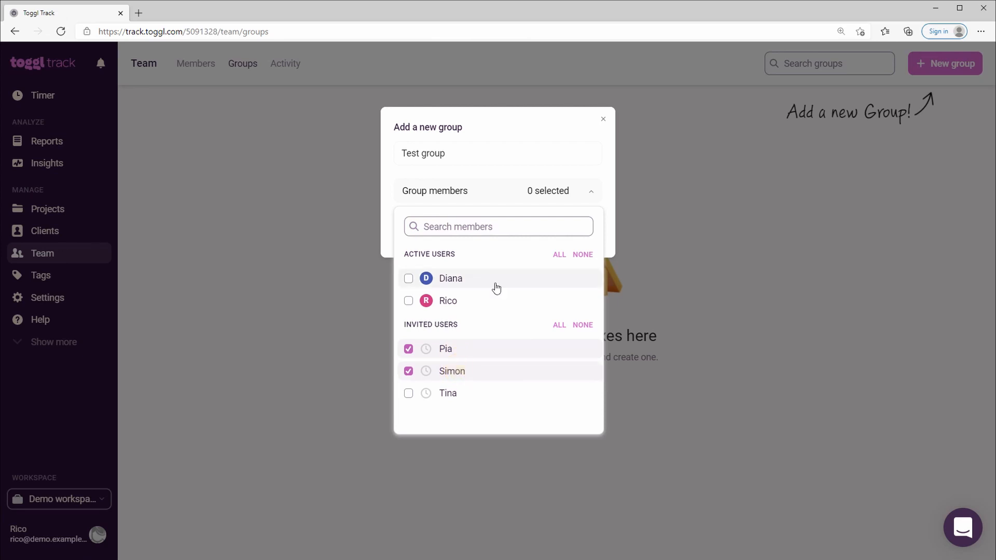
pyautogui.click(472, 199)
pyautogui.click(471, 229)
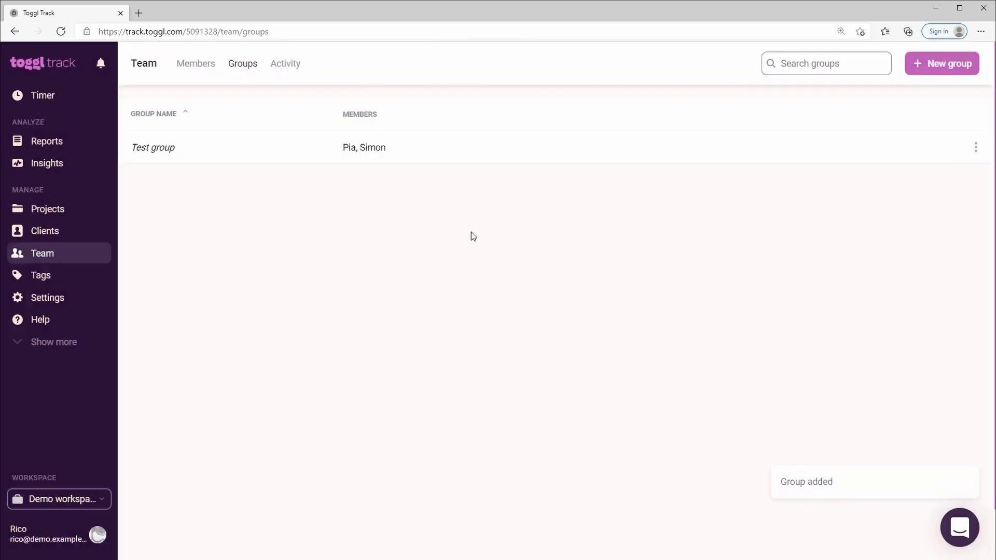
# Create a second team group named "Another test group" with both active users as members.
pyautogui.click(967, 54)
pyautogui.click(511, 187)
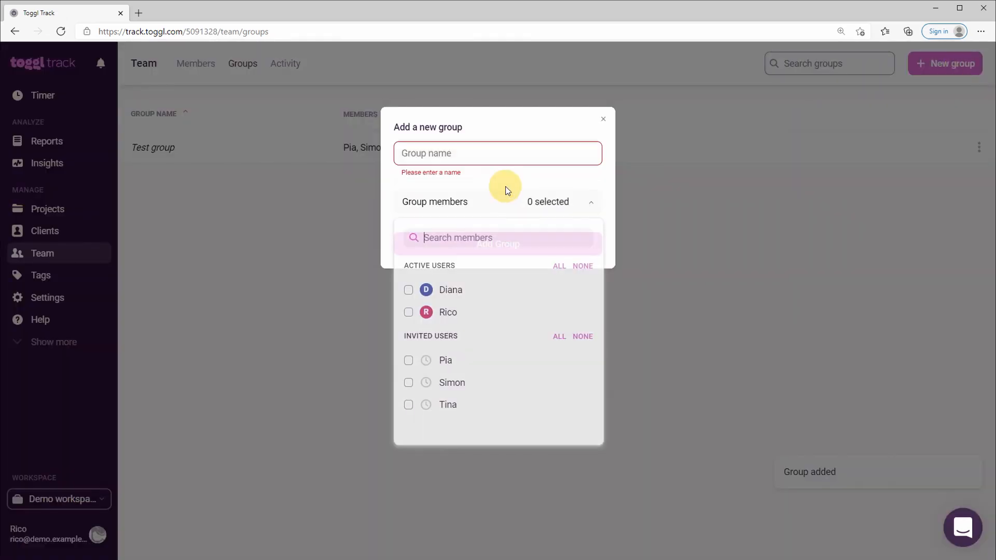
pyautogui.click(517, 300)
pyautogui.click(507, 312)
pyautogui.click(469, 153)
pyautogui.click(450, 152)
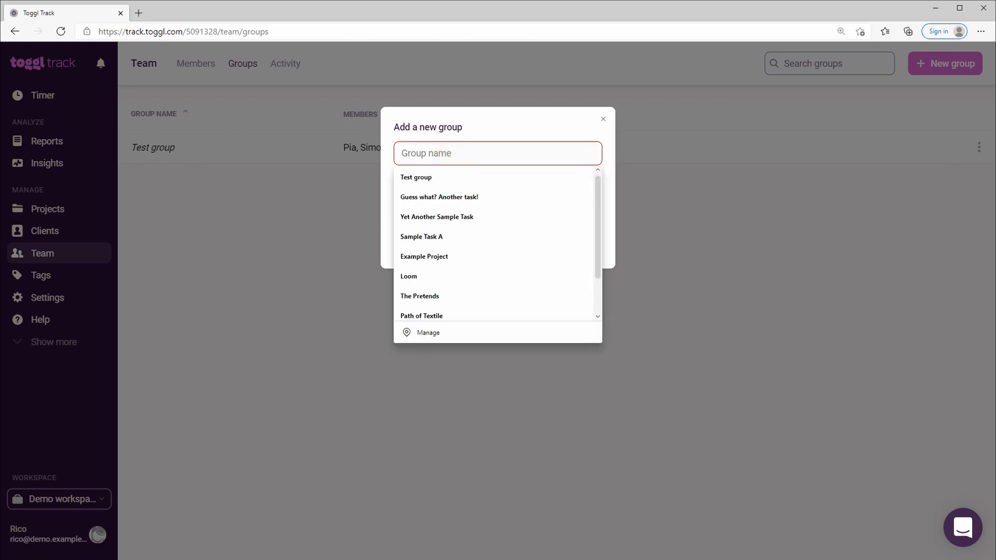
pyautogui.write('Another test groupo')
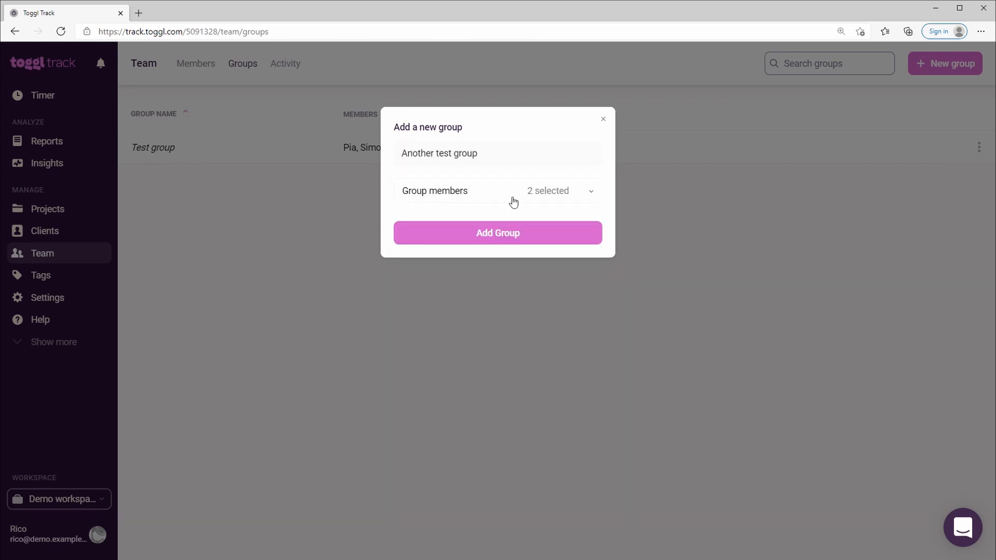
pyautogui.click(526, 232)
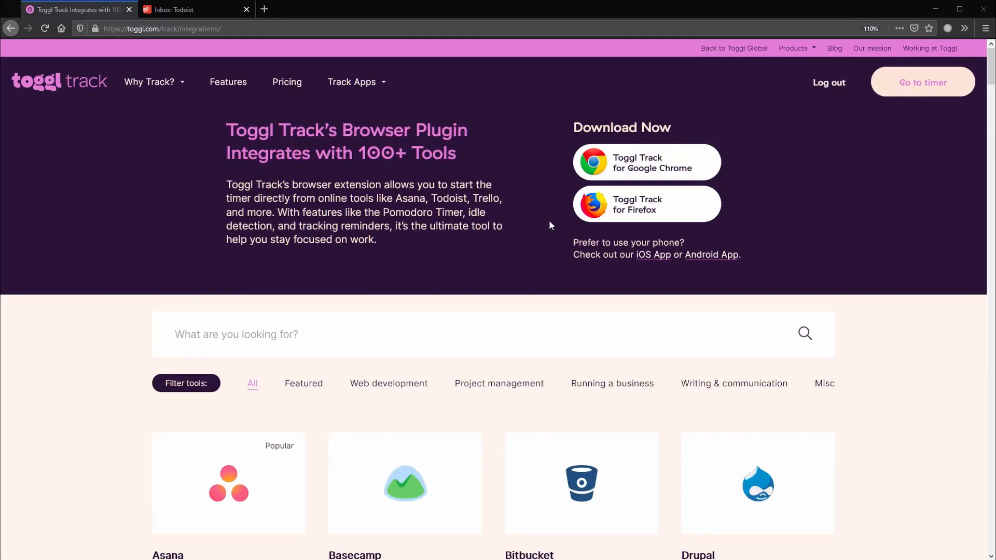
# Open the Firefox add-on page of the Toggl Track browser extension from the integrations page.
pyautogui.click(624, 210)
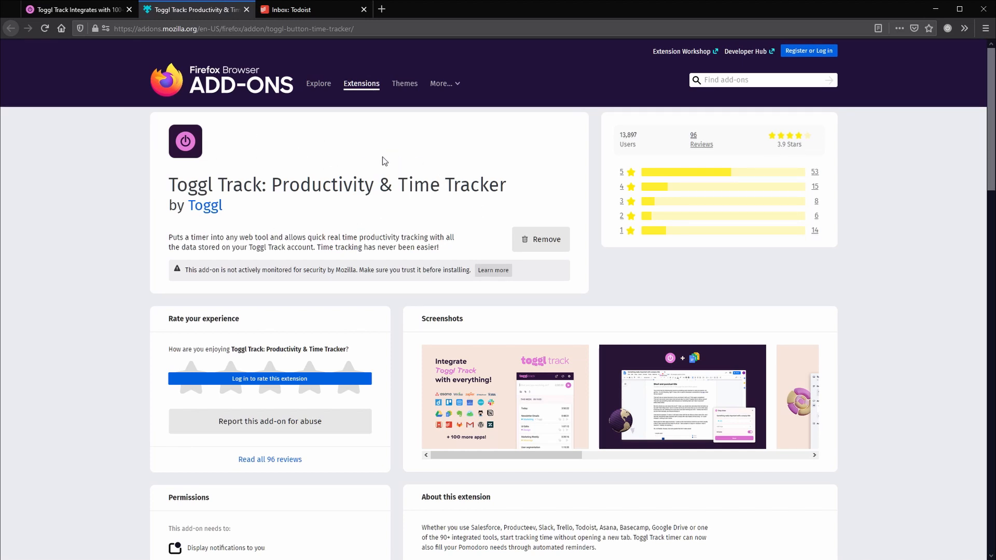
# Switch to the Todoist inbox and open the settings of the Toggl Track browser extension.
pyautogui.click(287, 19)
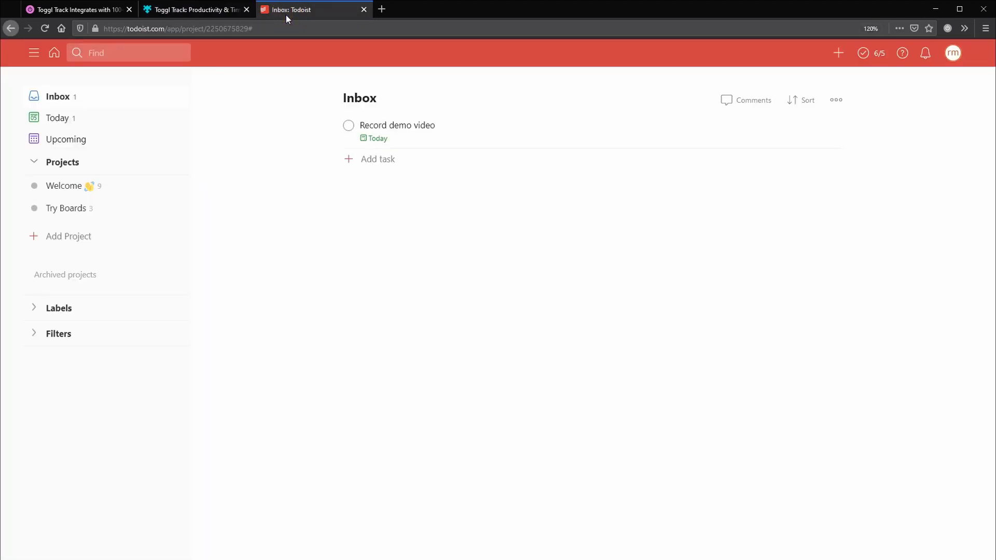
pyautogui.click(948, 29)
pyautogui.click(933, 51)
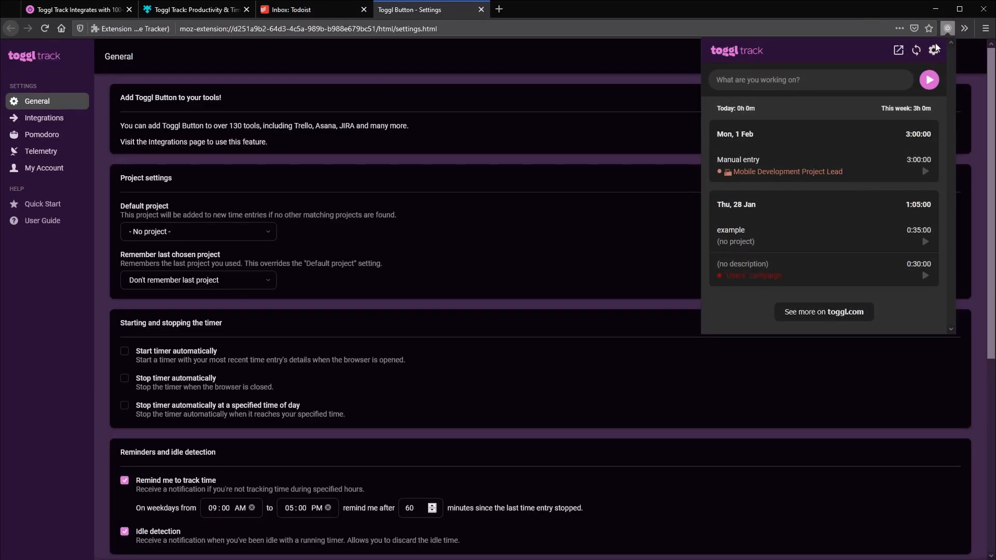
pyautogui.click(57, 314)
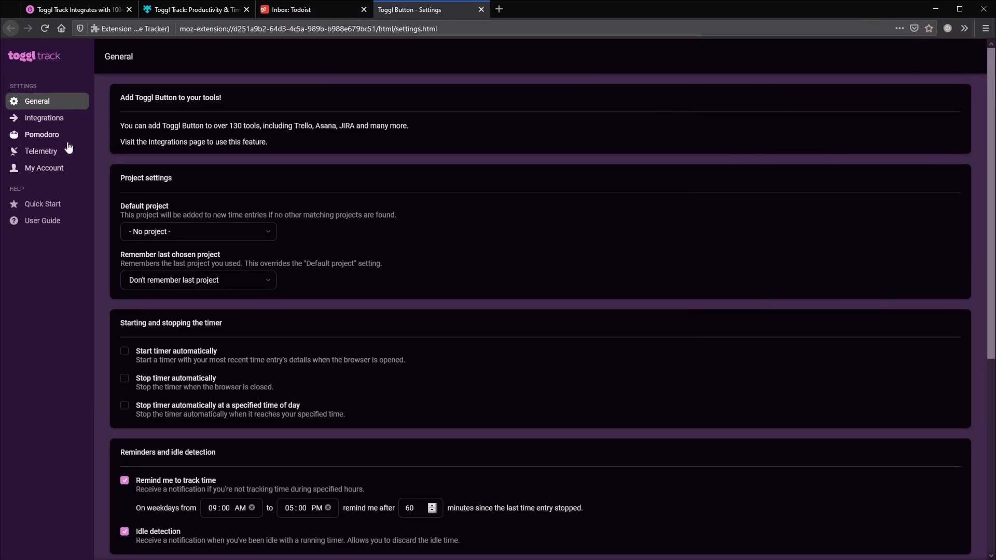
# Enable the Todoist integration for todoist.com, allow the requested site permission, and close the extension settings.
pyautogui.click(64, 120)
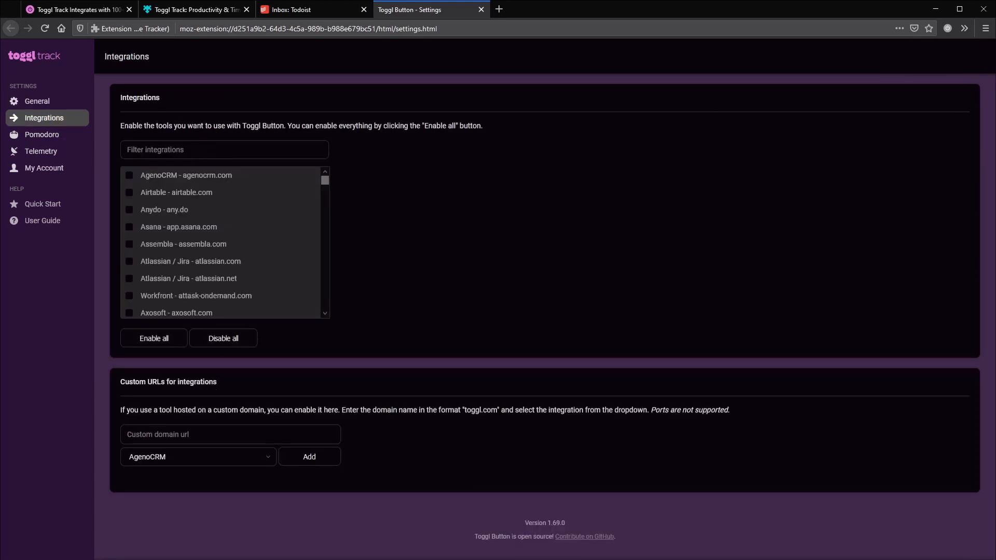
pyautogui.write('todoist')
pyautogui.click(217, 185)
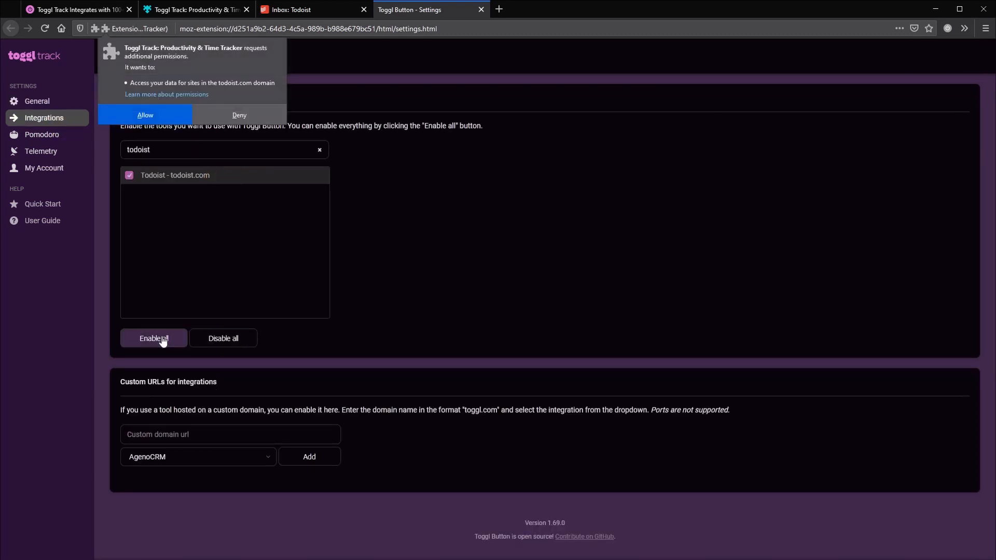
pyautogui.click(145, 113)
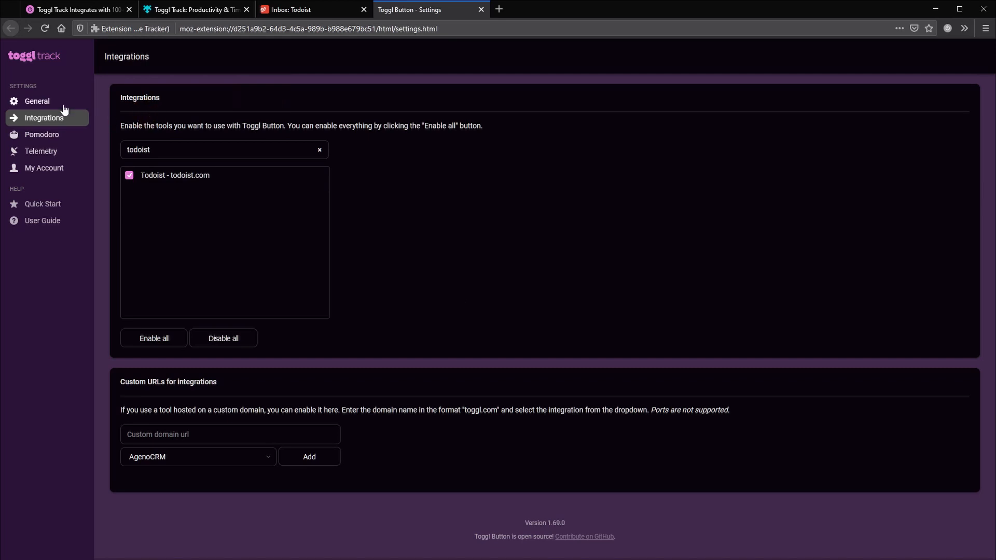
pyautogui.click(65, 103)
pyautogui.click(481, 9)
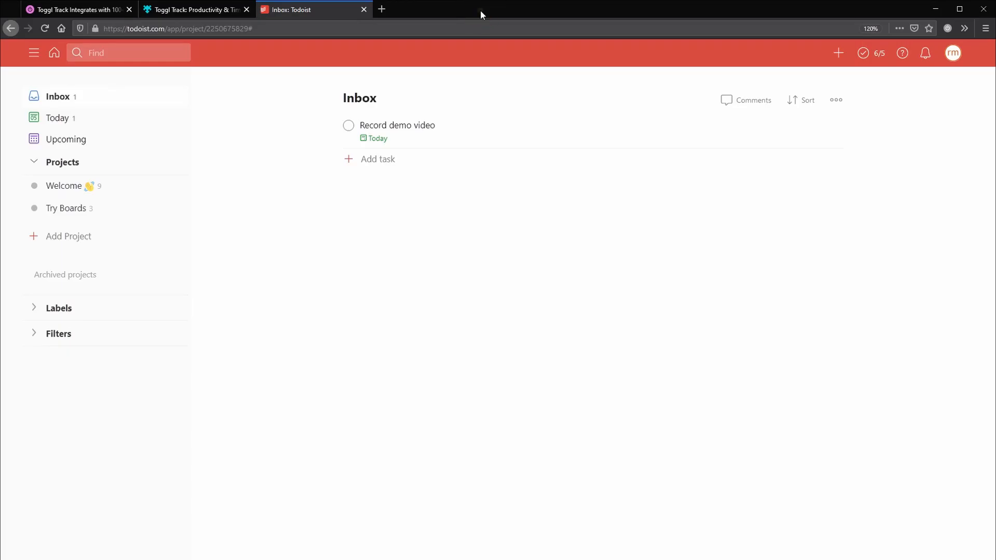
pyautogui.click(44, 28)
pyautogui.click(840, 125)
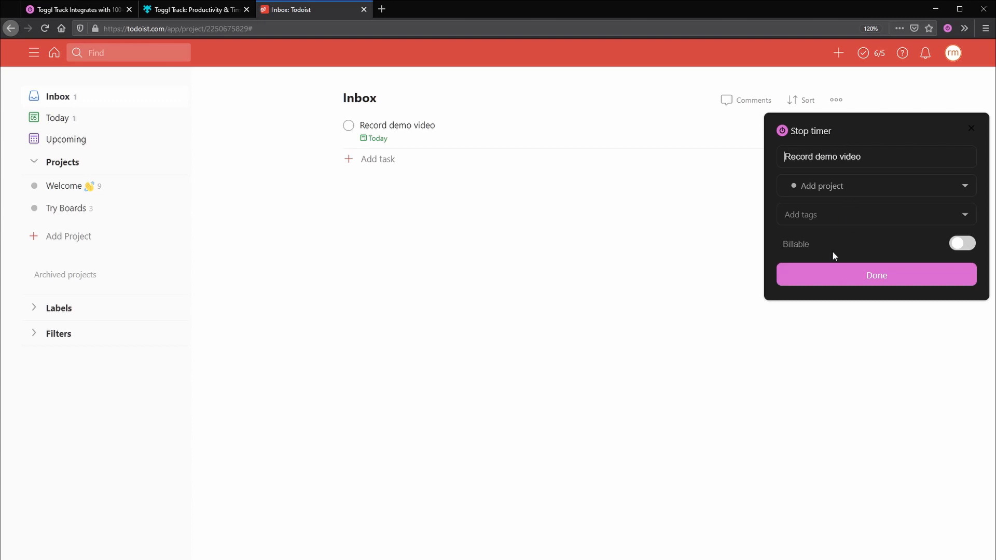
pyautogui.click(853, 187)
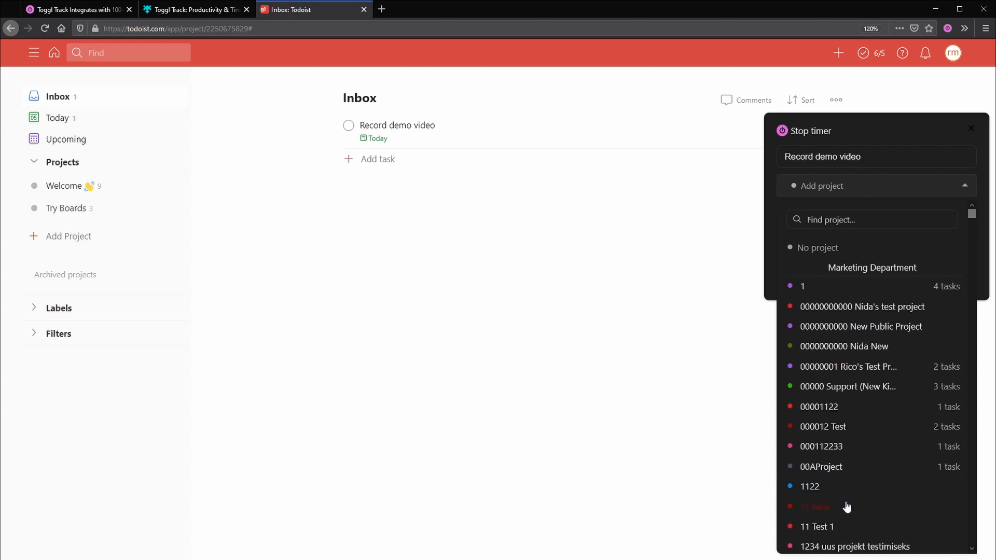
pyautogui.click(856, 327)
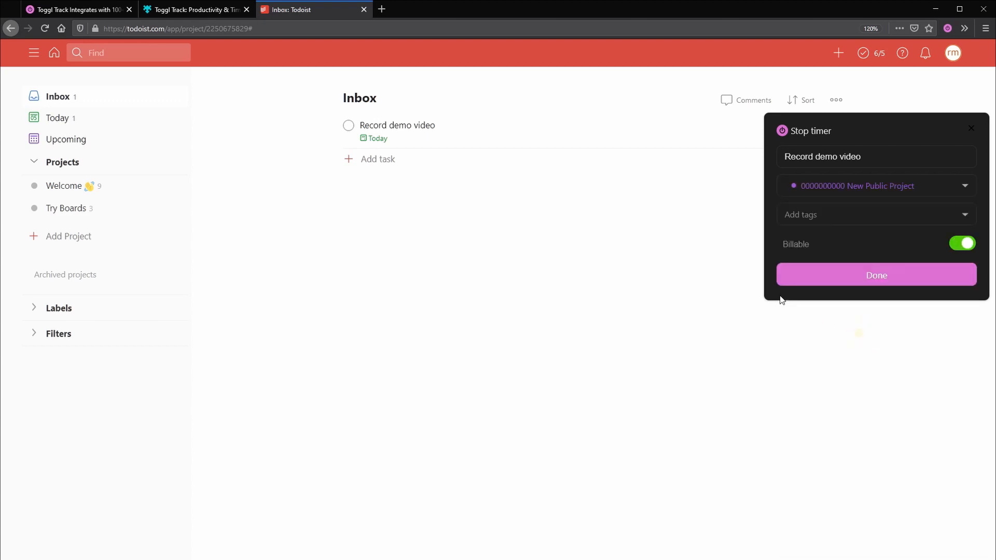